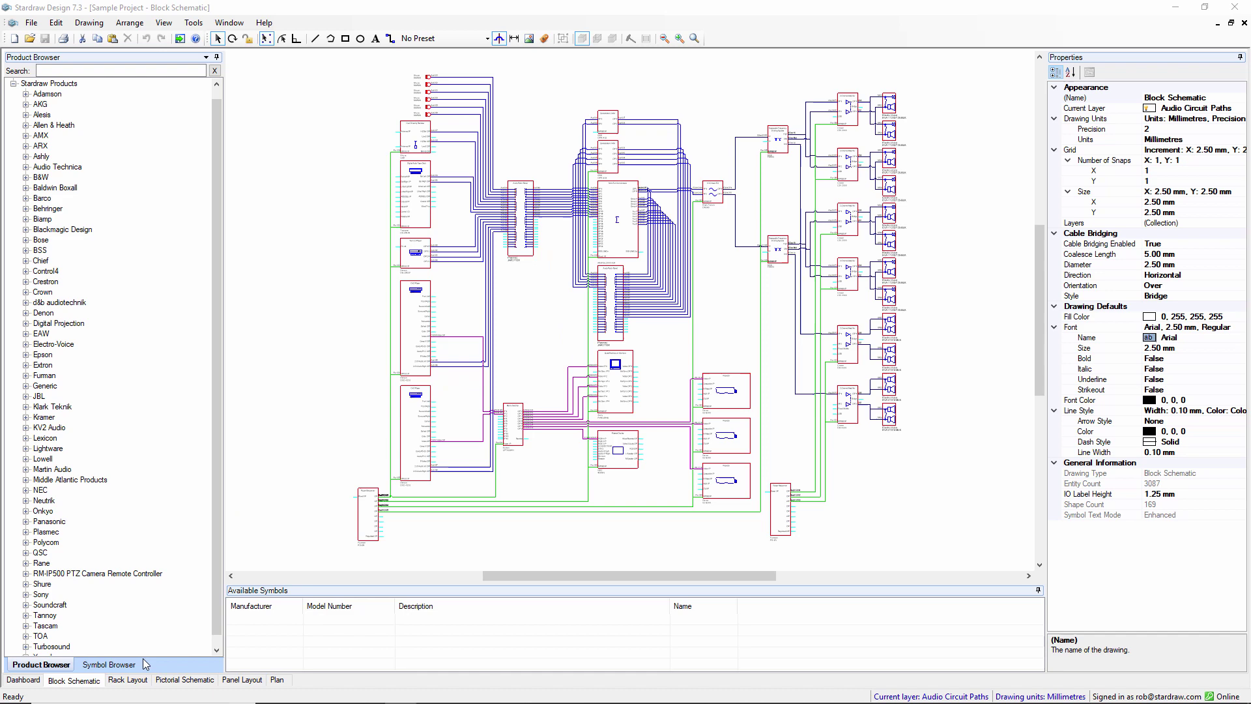
# - Go from the Rack Layout to the dashboard's Products page and scroll across its columns
pyautogui.click(131, 680)
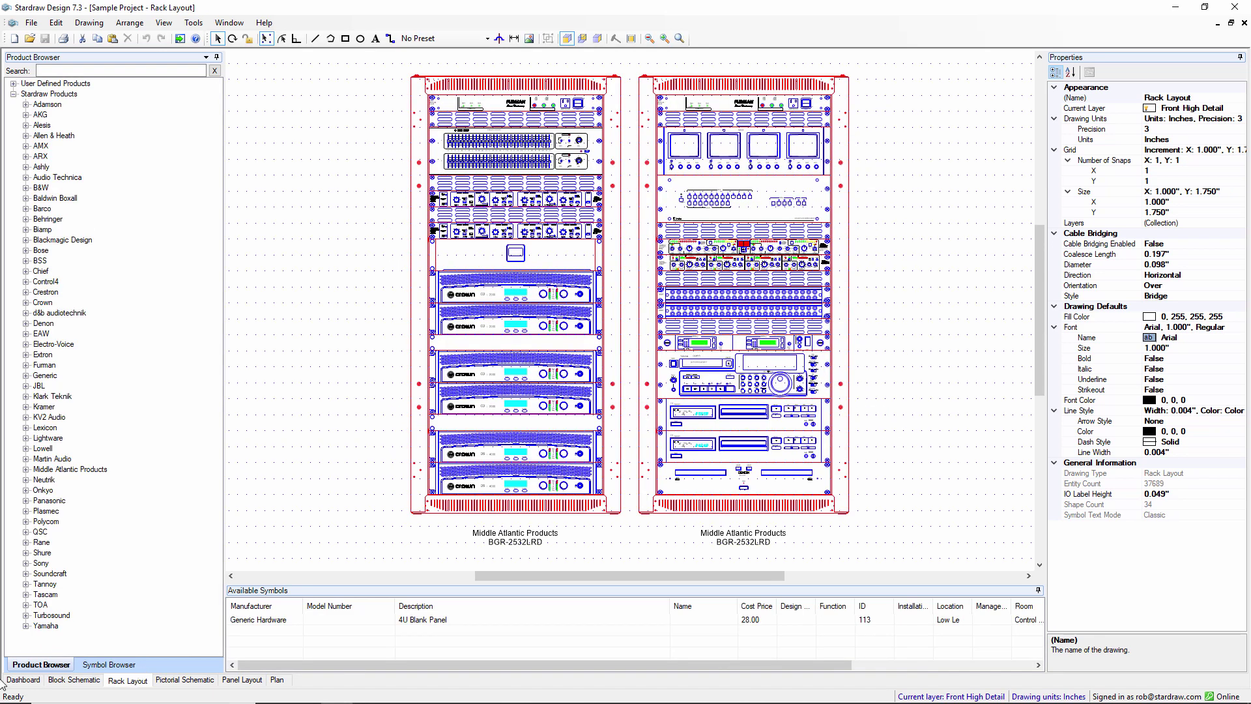
pyautogui.click(25, 683)
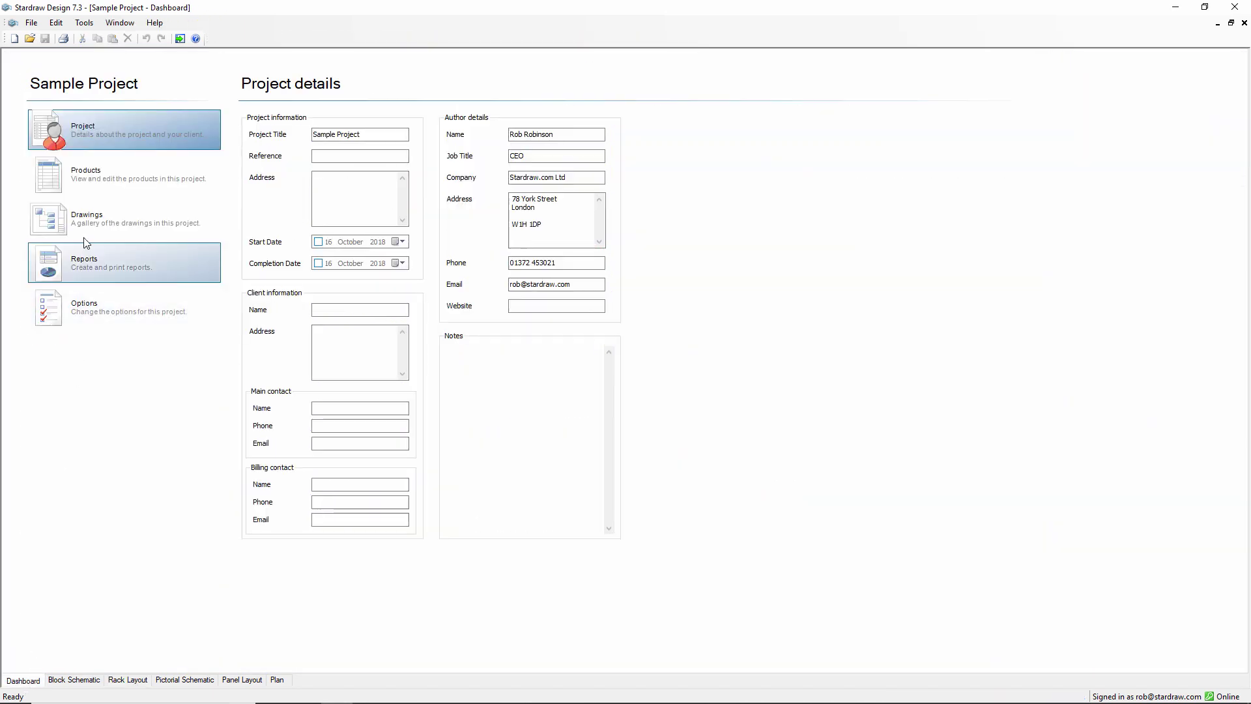
pyautogui.click(97, 177)
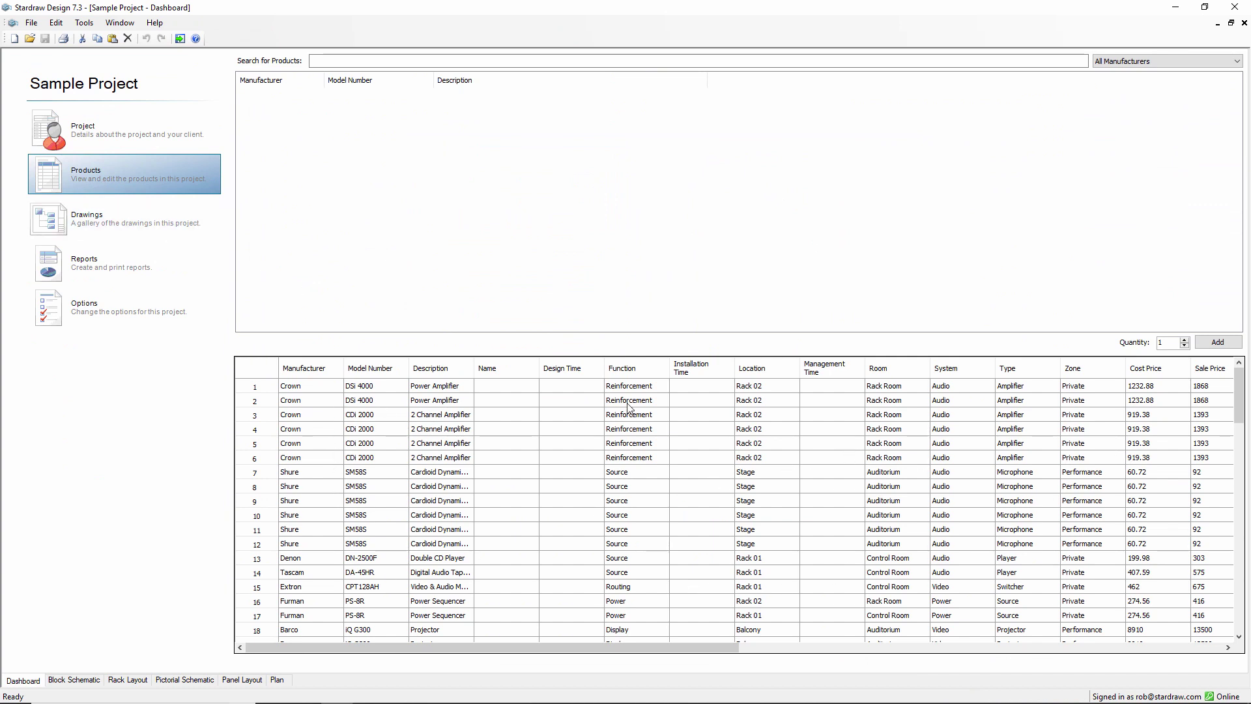
pyautogui.moveTo(700, 648); pyautogui.dragTo(1036, 659)
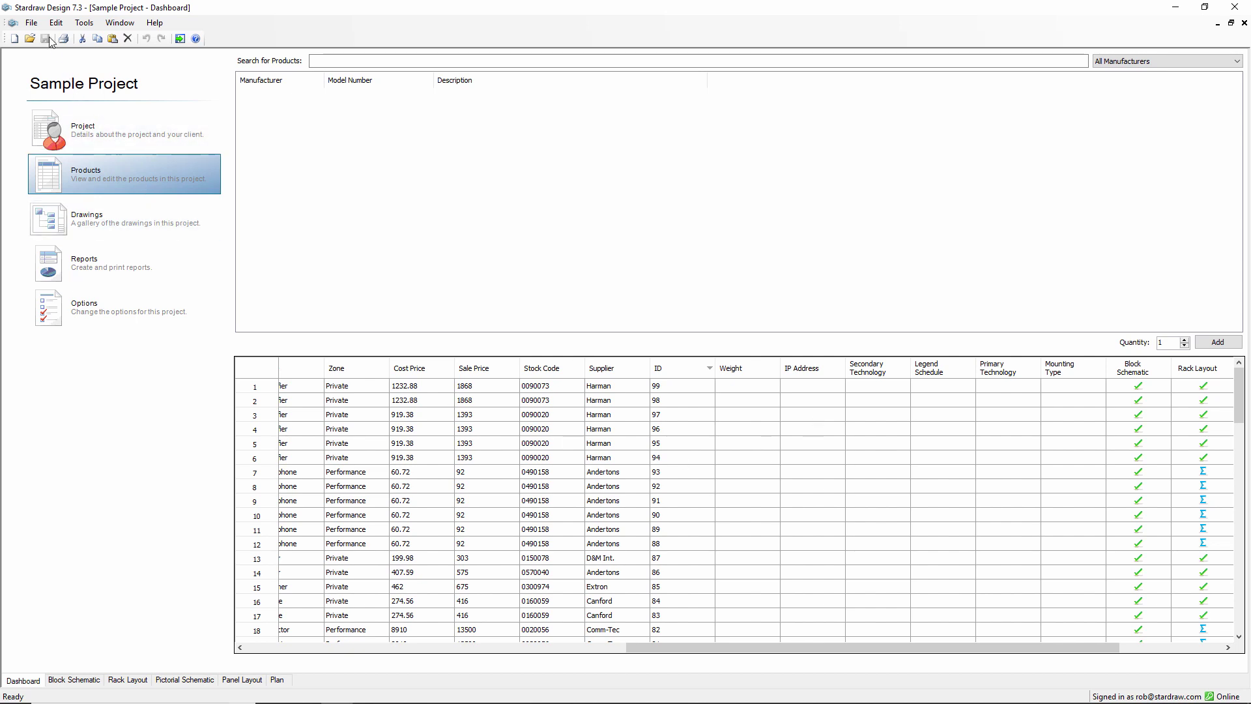
# - Export the equipment list from the File menu as Sample Project - Equipment List.xls
pyautogui.click(31, 24)
pyautogui.moveTo(72, 129)
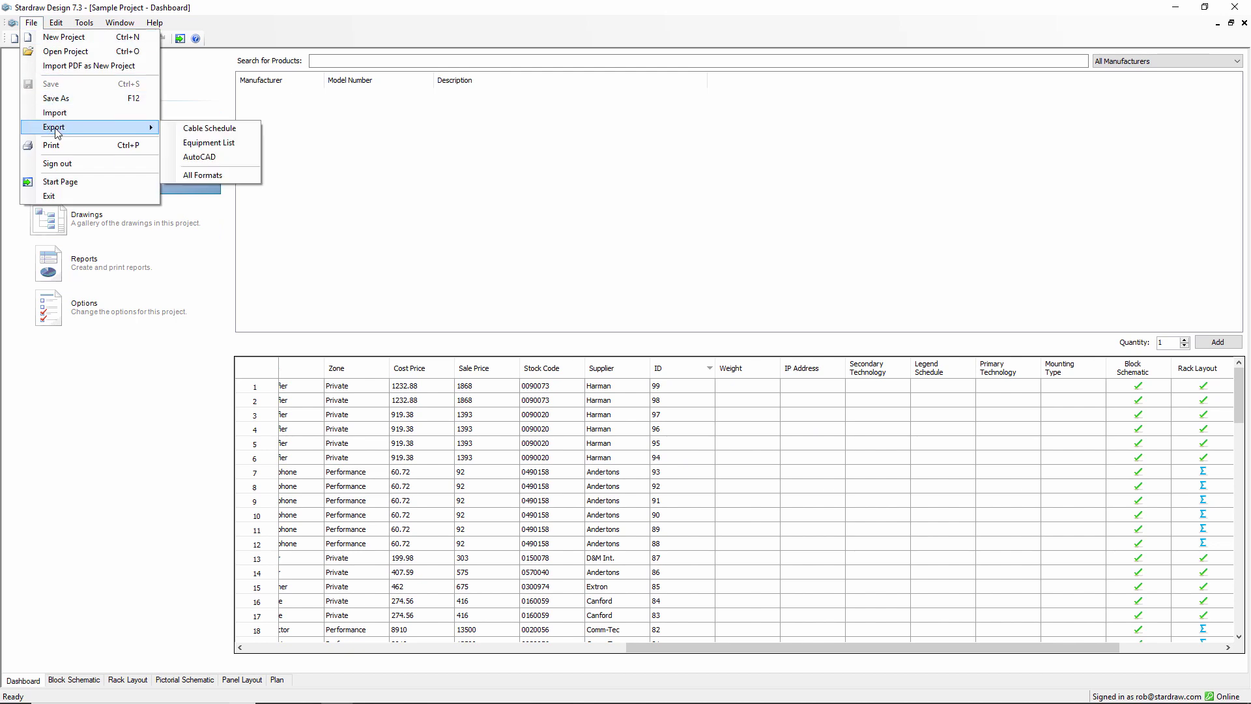
pyautogui.click(193, 144)
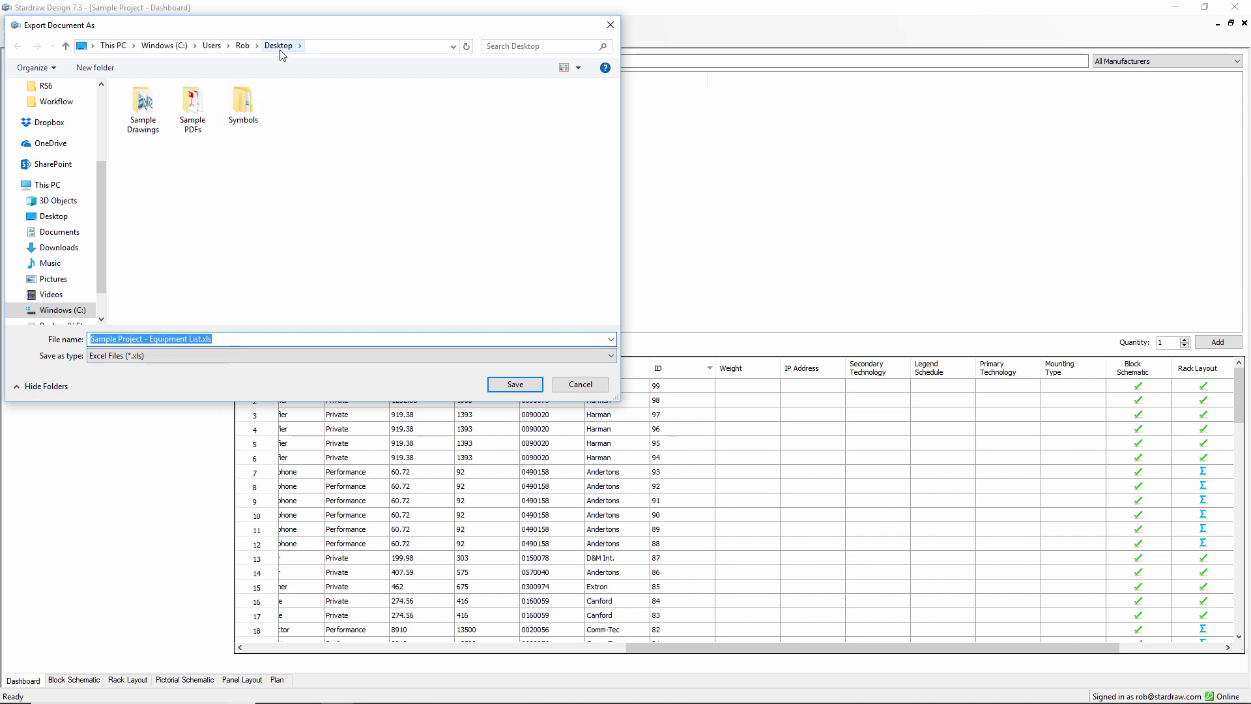
pyautogui.click(515, 385)
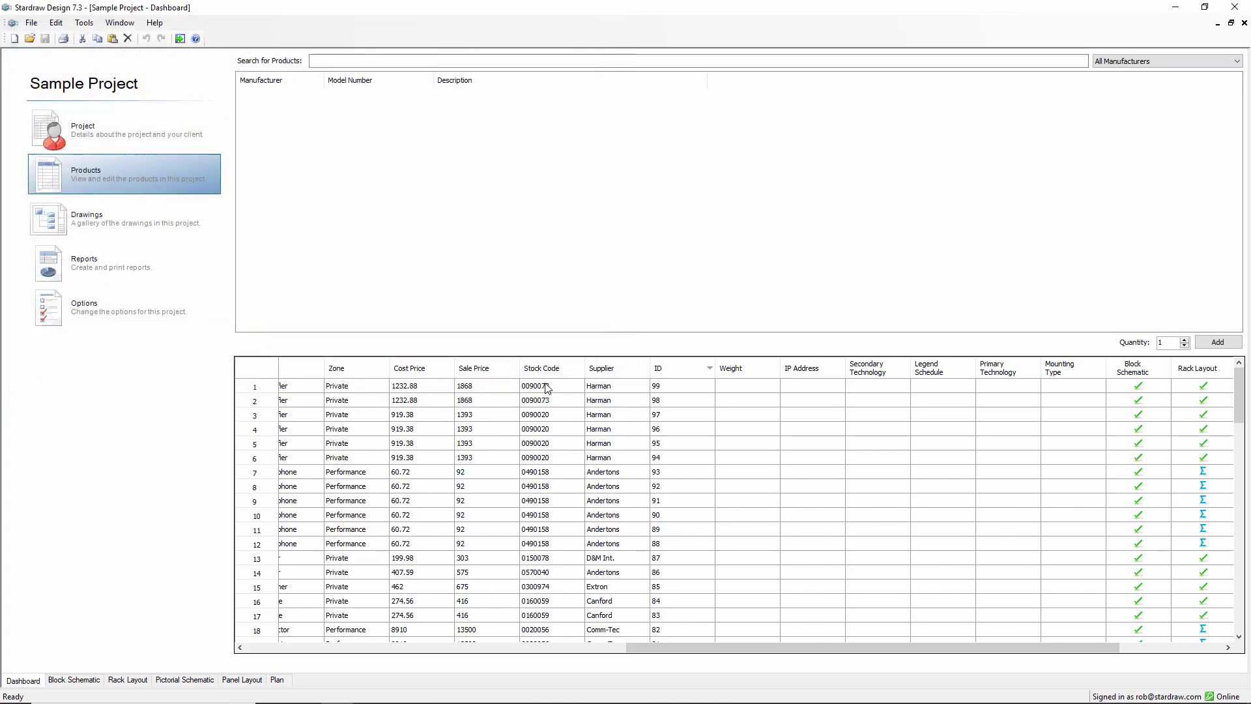
# - Open Sample Project - Equipment List.xls in maximized Excel and auto-fit all columns
pyautogui.click(1178, 8)
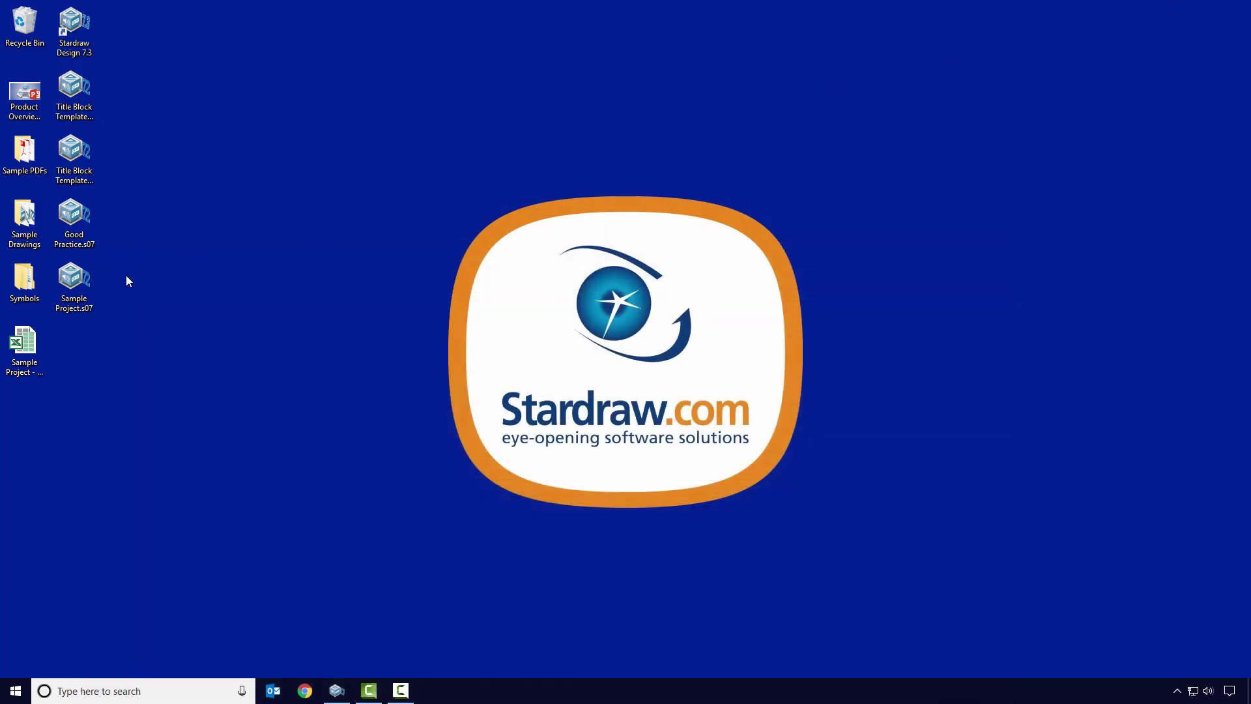
pyautogui.doubleClick(33, 343)
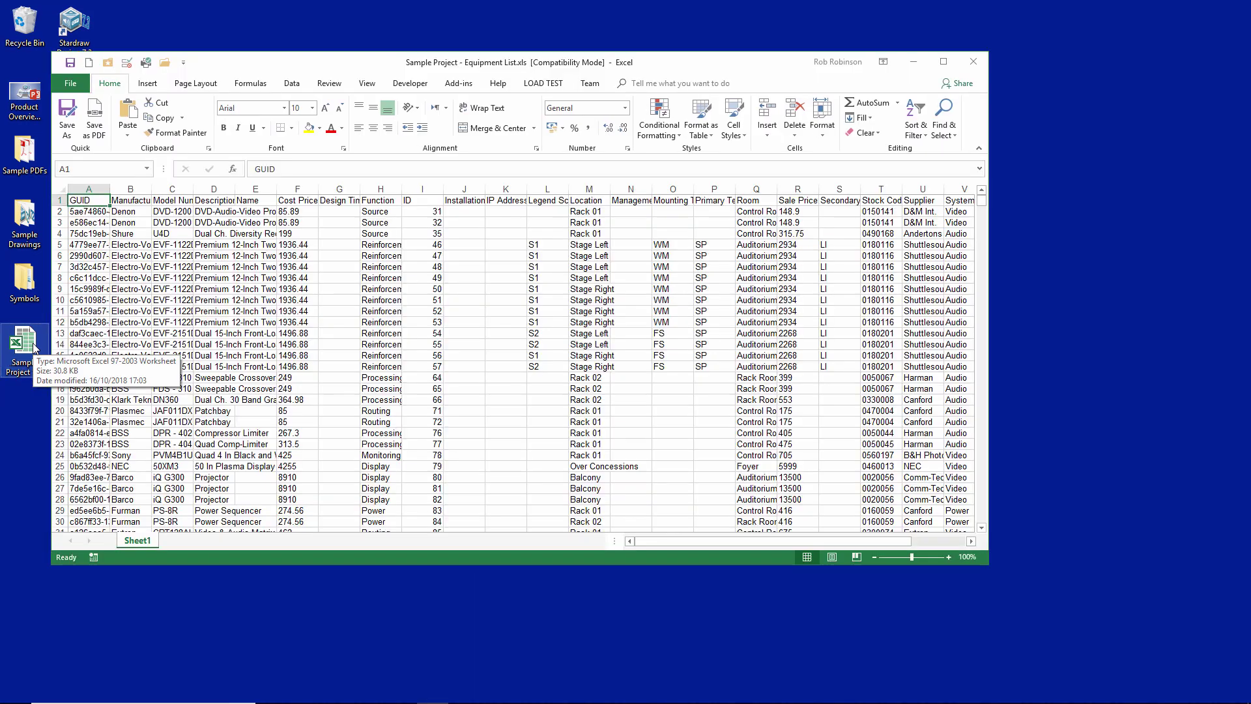
pyautogui.click(943, 61)
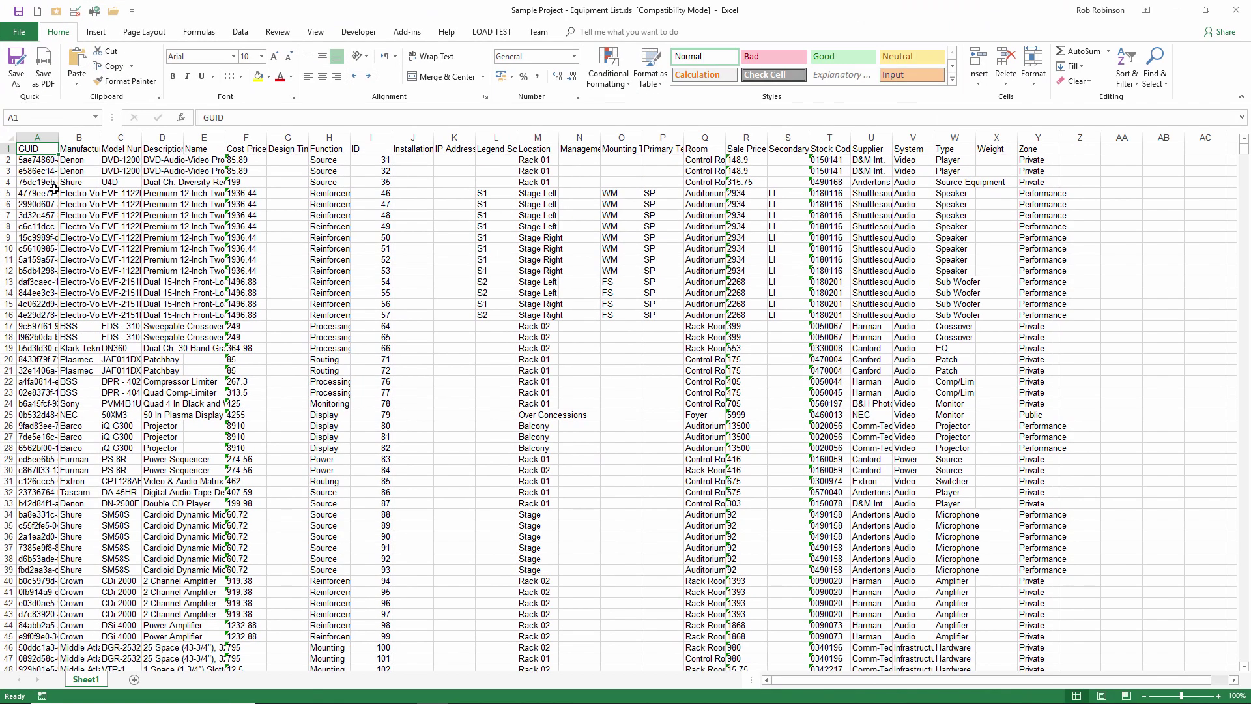
pyautogui.click(9, 138)
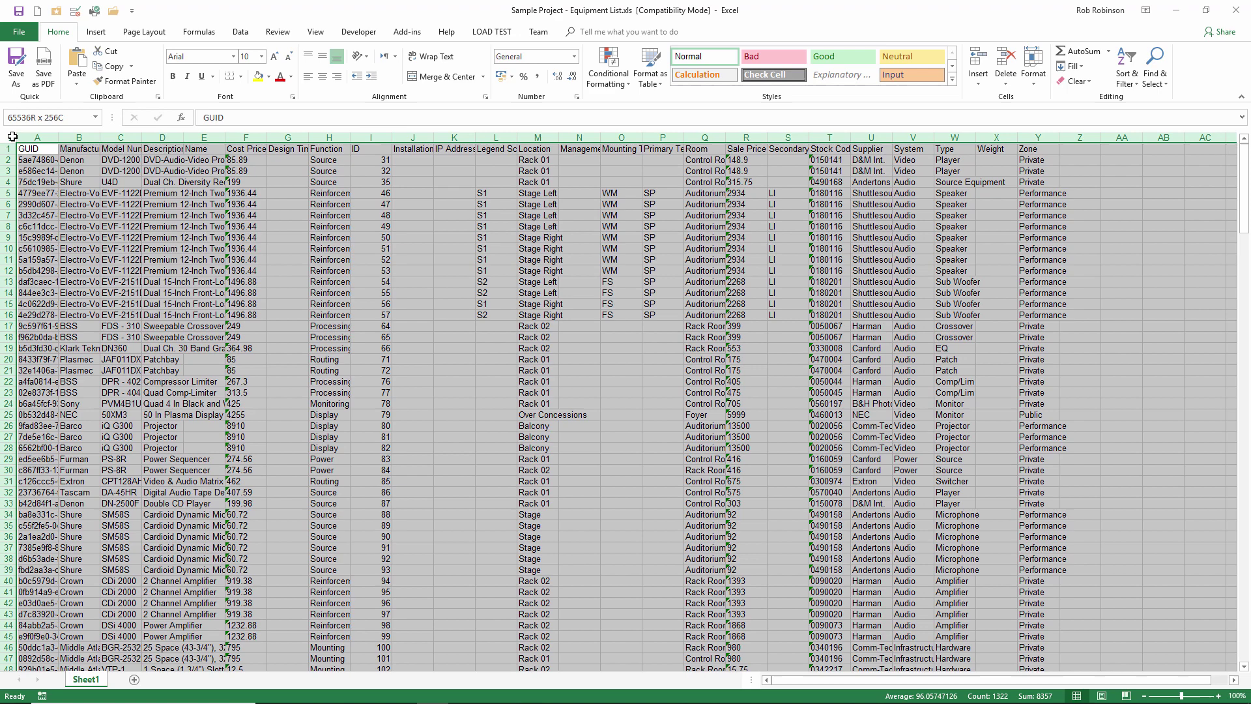
pyautogui.doubleClick(58, 136)
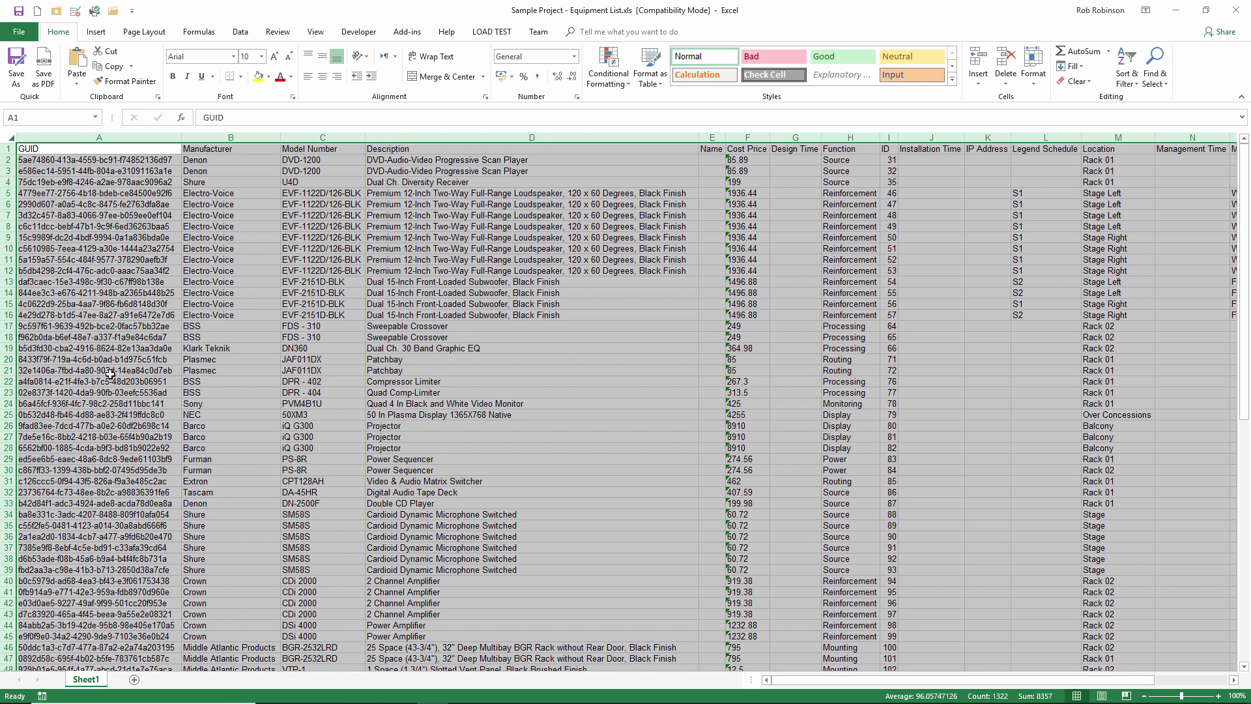
pyautogui.click(87, 355)
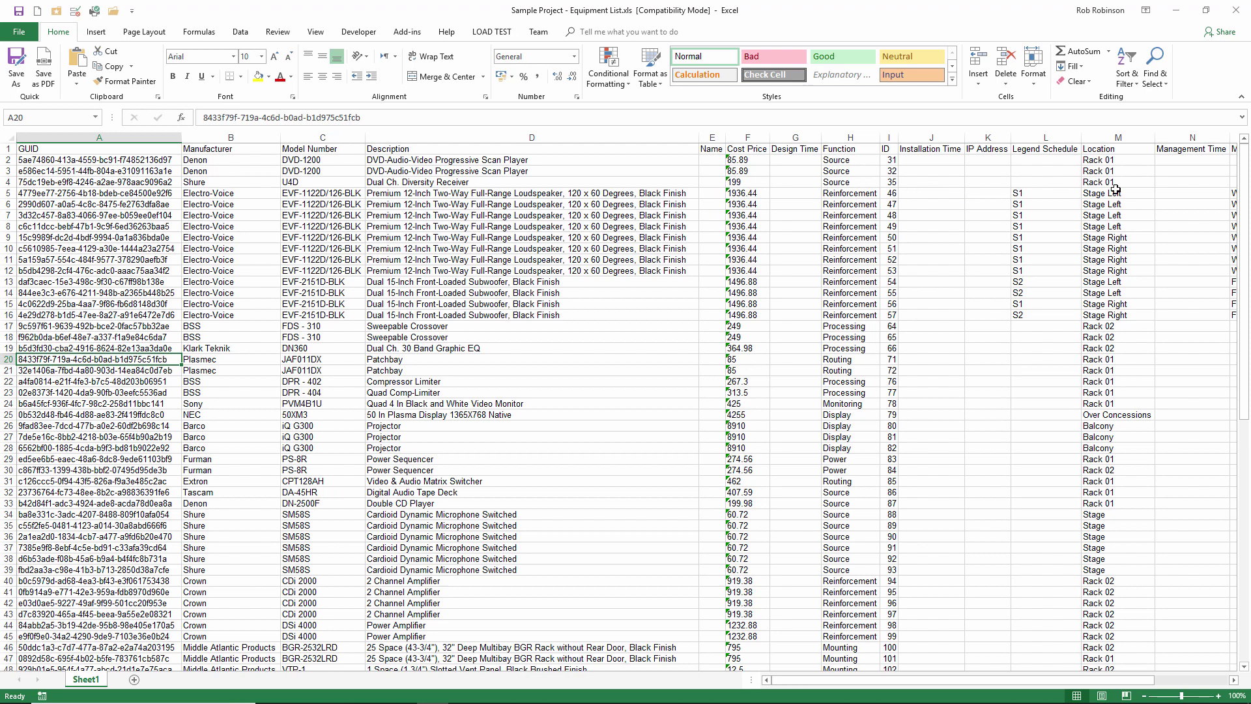
# - Fill column K with IP addresses 192.168.0.1 through 192.168.0.46, widen it, and close Excel
pyautogui.click(996, 162)
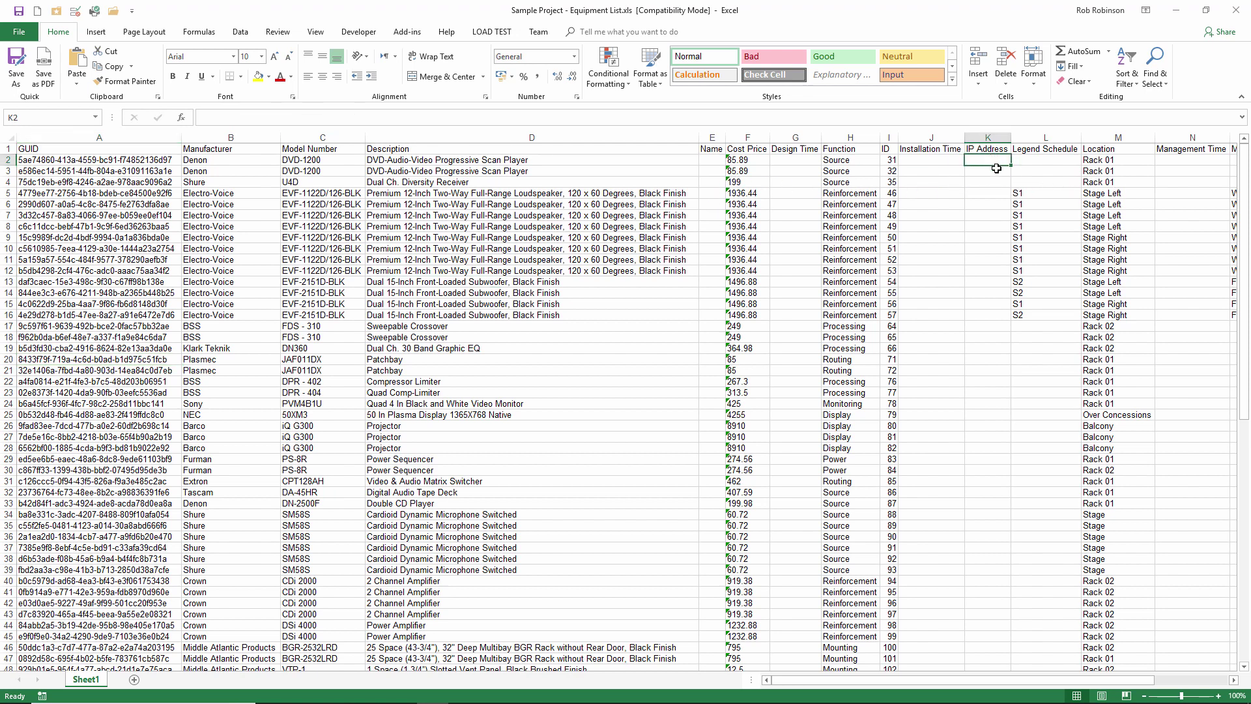
pyautogui.write('192.168')
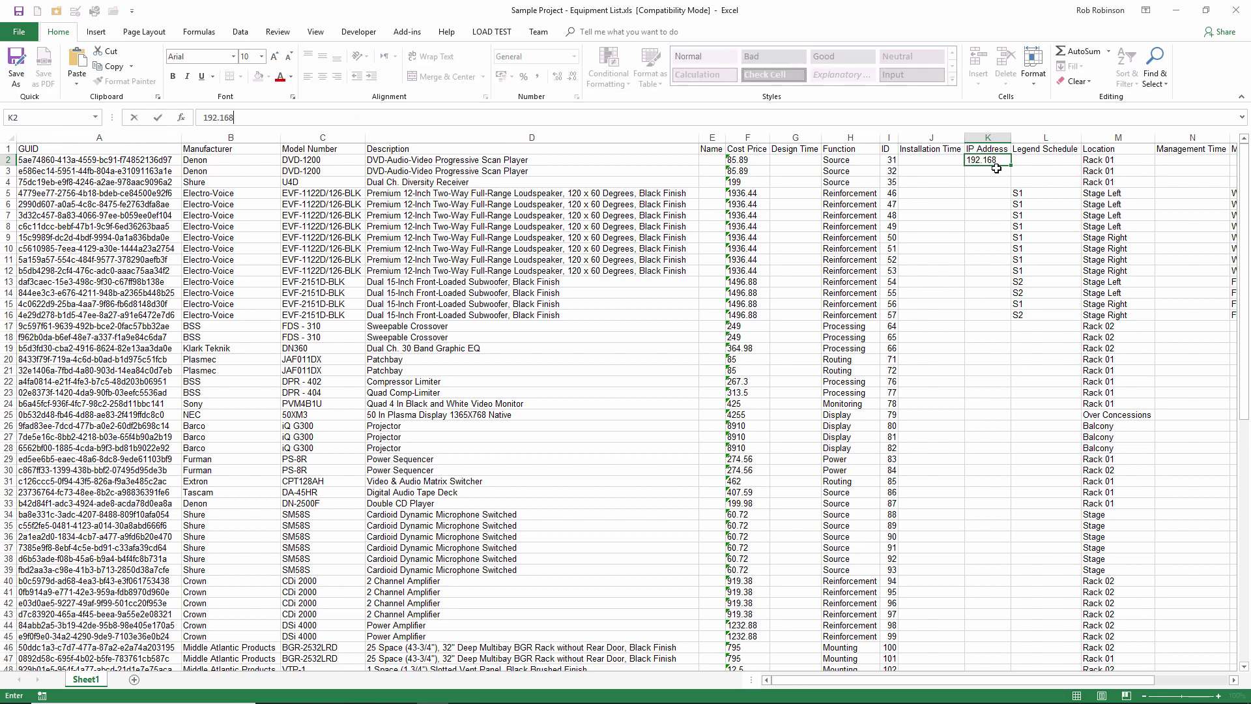
pyautogui.write('.0.1')
pyautogui.hotkey('ctrl', 'Return')
pyautogui.moveTo(1011, 165); pyautogui.dragTo(997, 659)
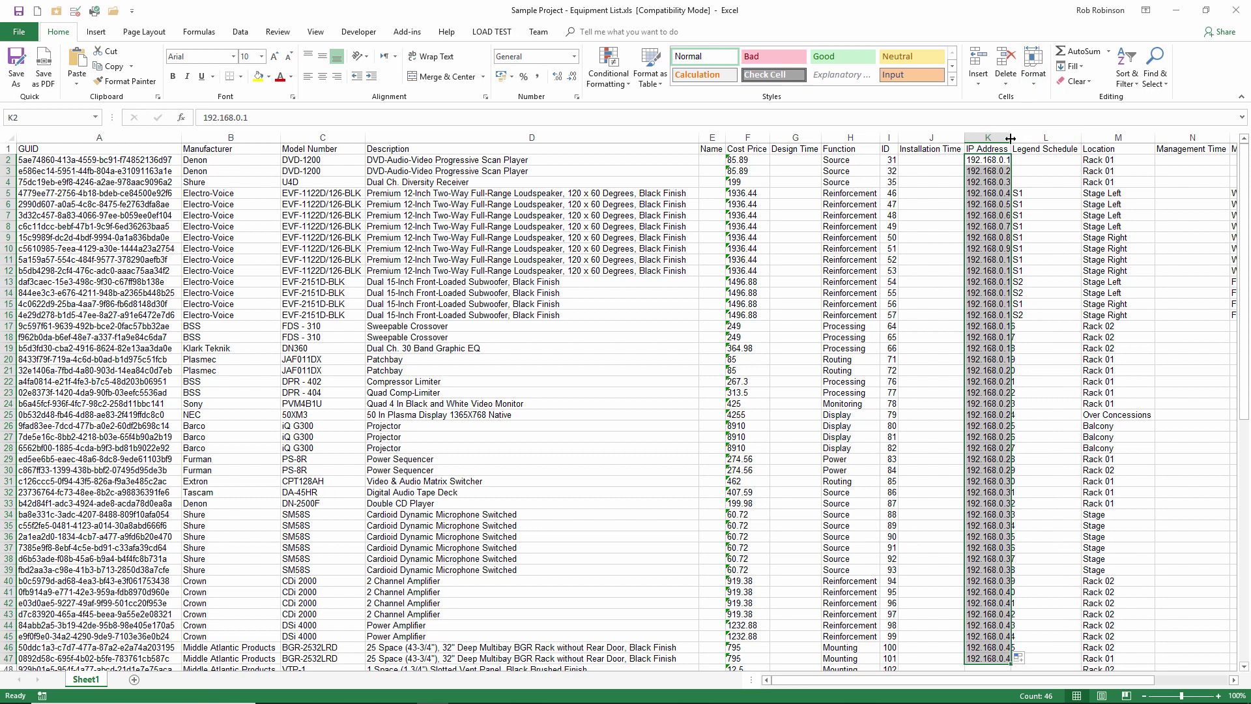
pyautogui.doubleClick(1011, 137)
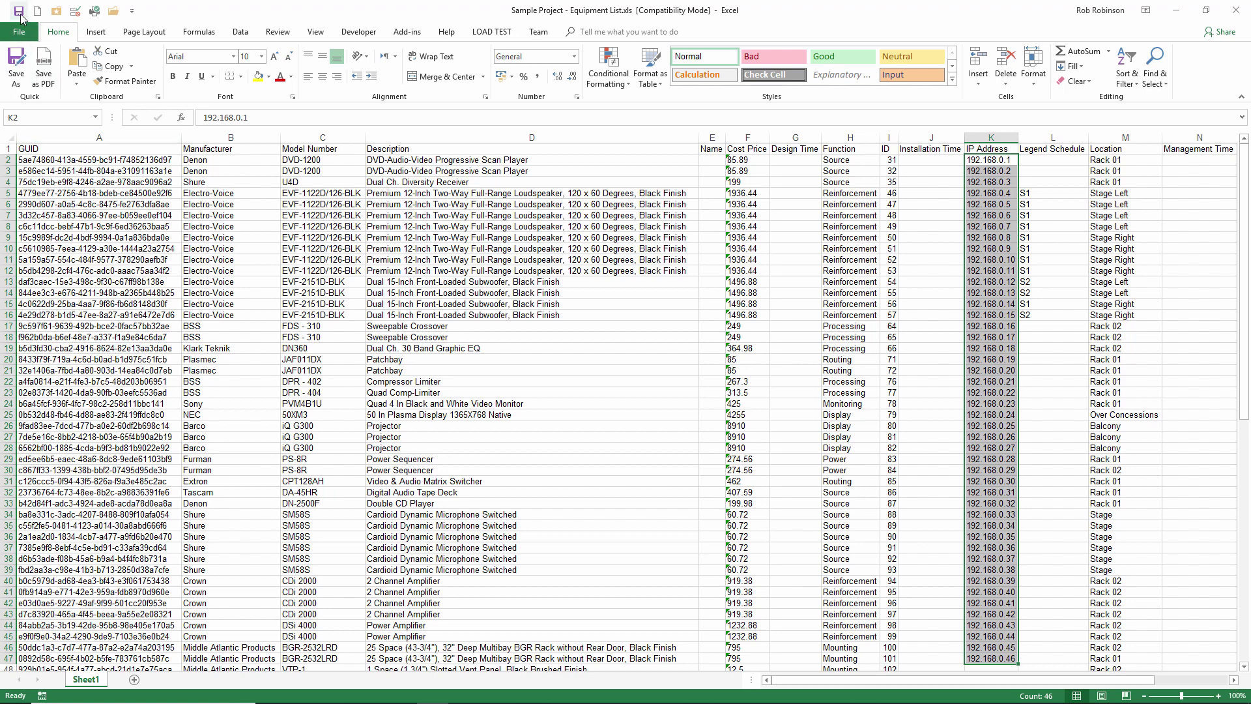
pyautogui.click(1233, 10)
# - Back in Stardraw, import Sample Project - Equipment List.xls as an Equipment List (*.xls) file
pyautogui.moveTo(289, 694)
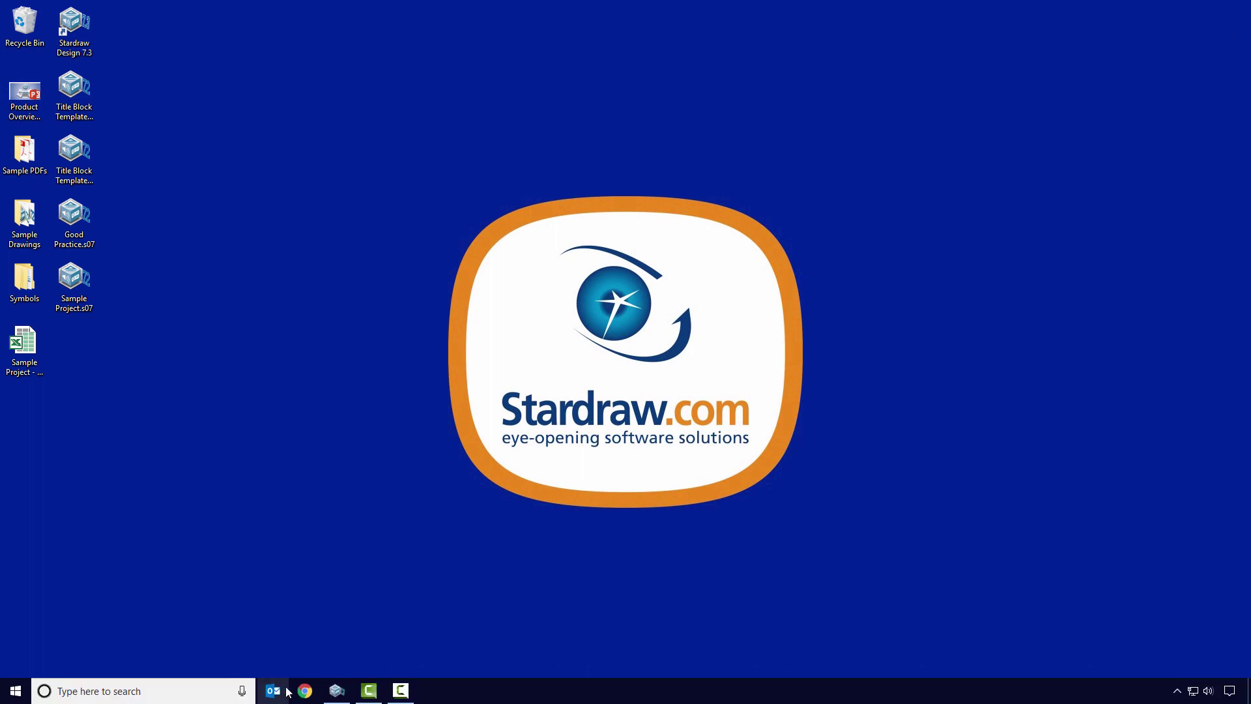
pyautogui.click(336, 692)
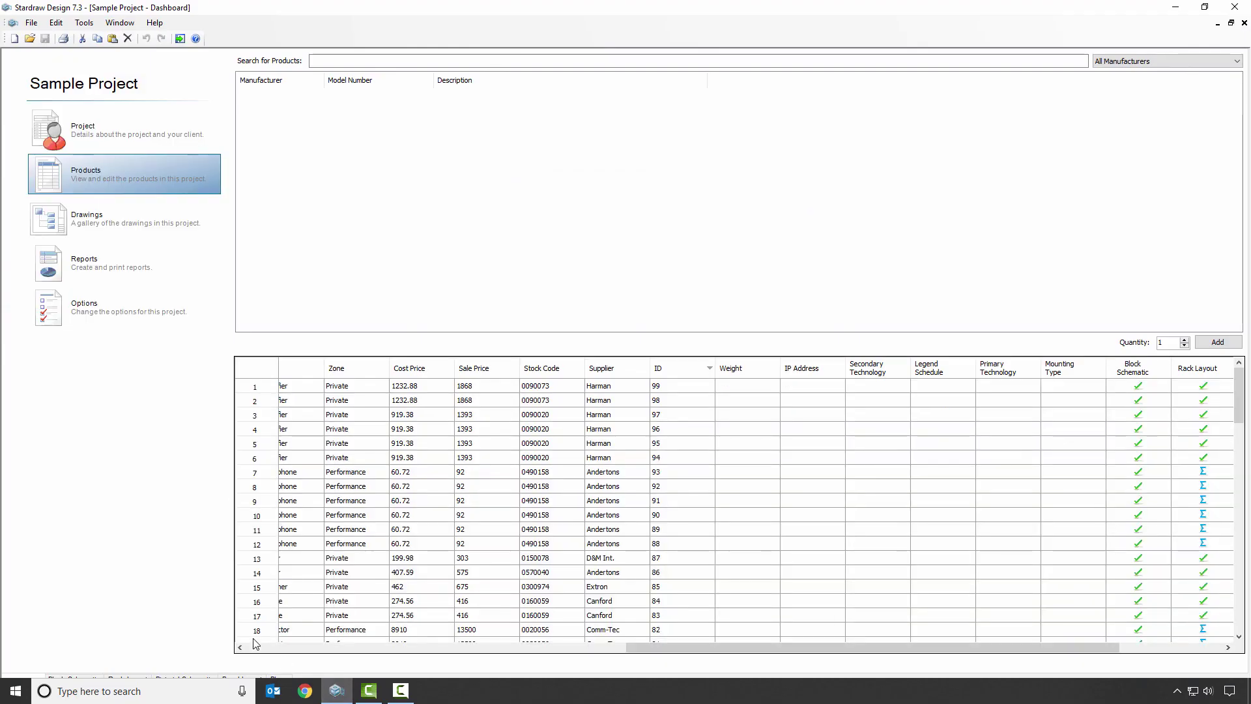
pyautogui.click(36, 28)
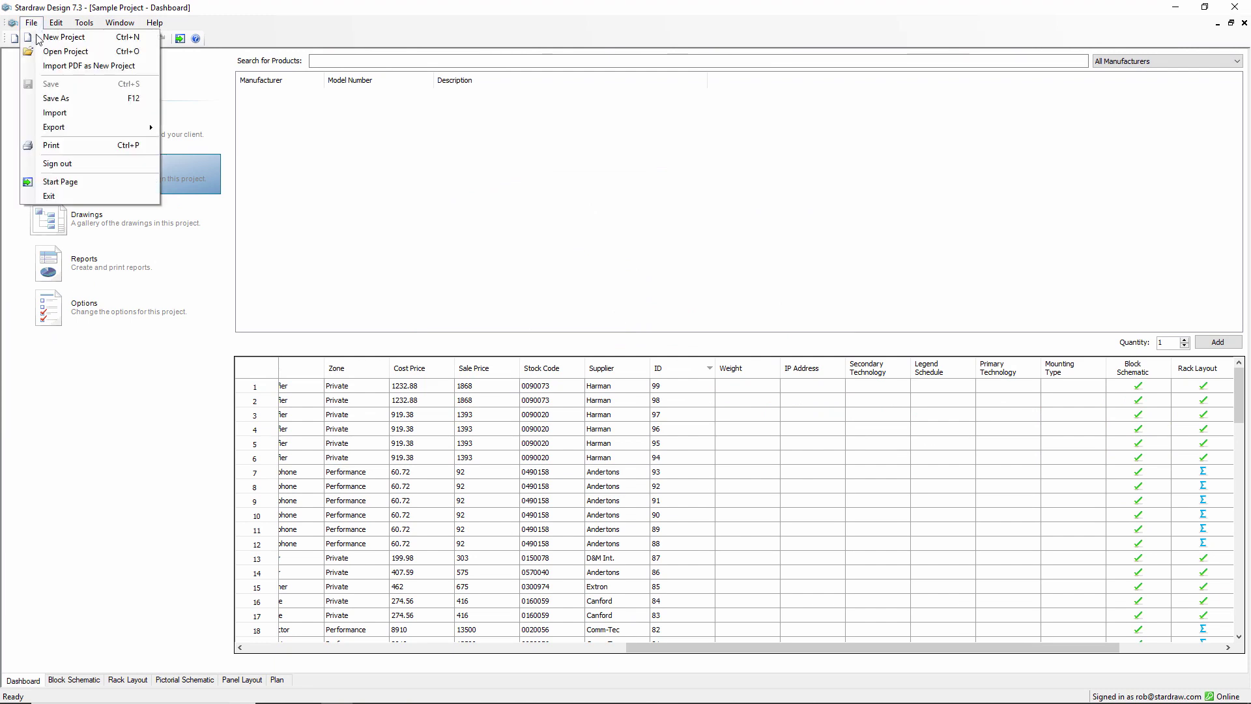
pyautogui.click(65, 113)
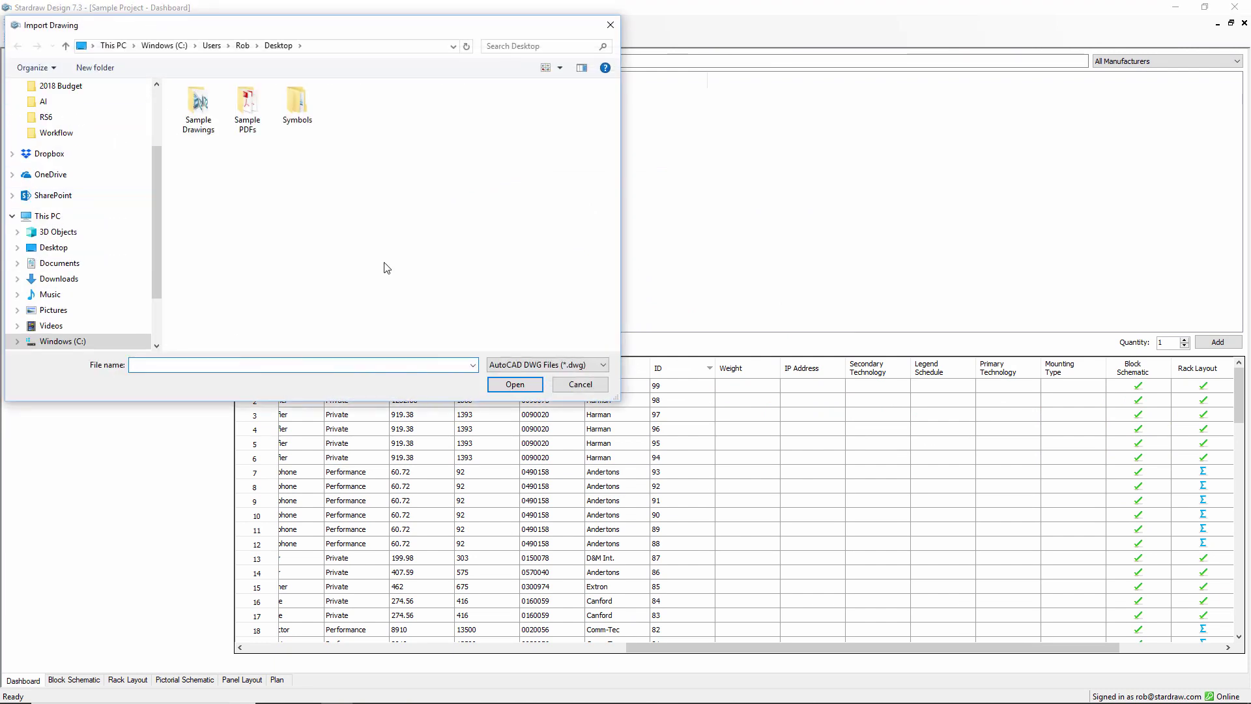
pyautogui.click(509, 366)
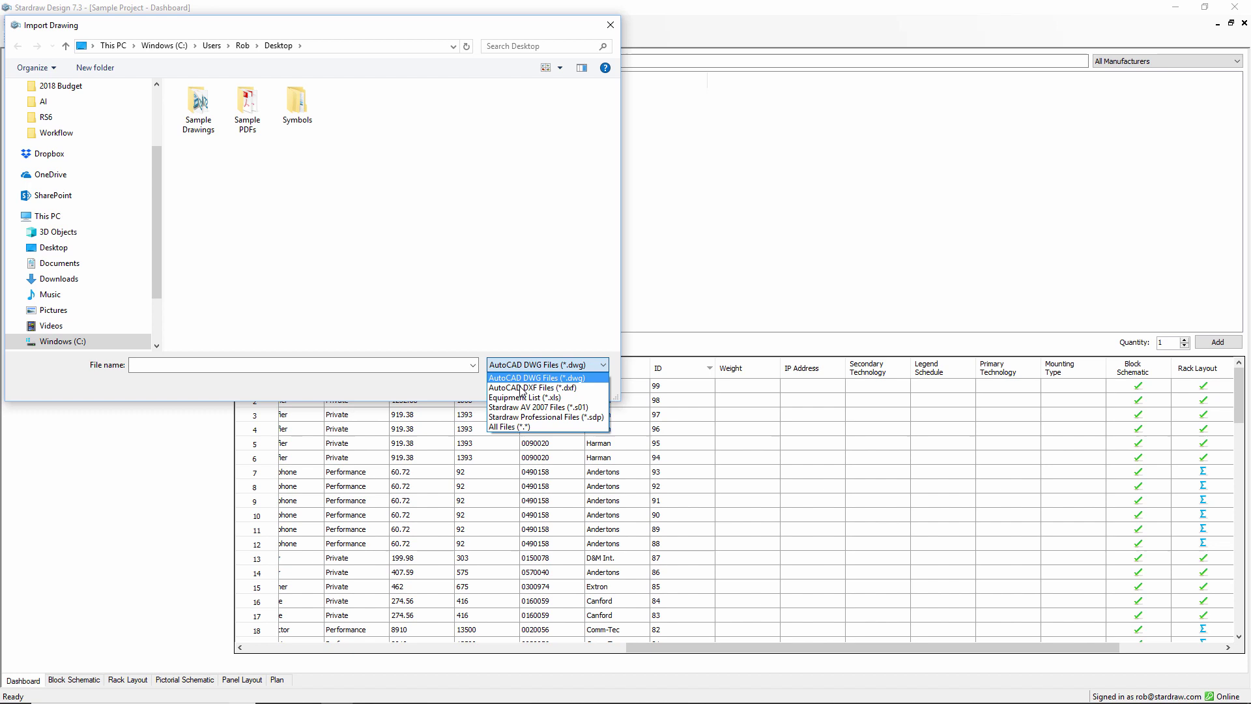
pyautogui.click(525, 399)
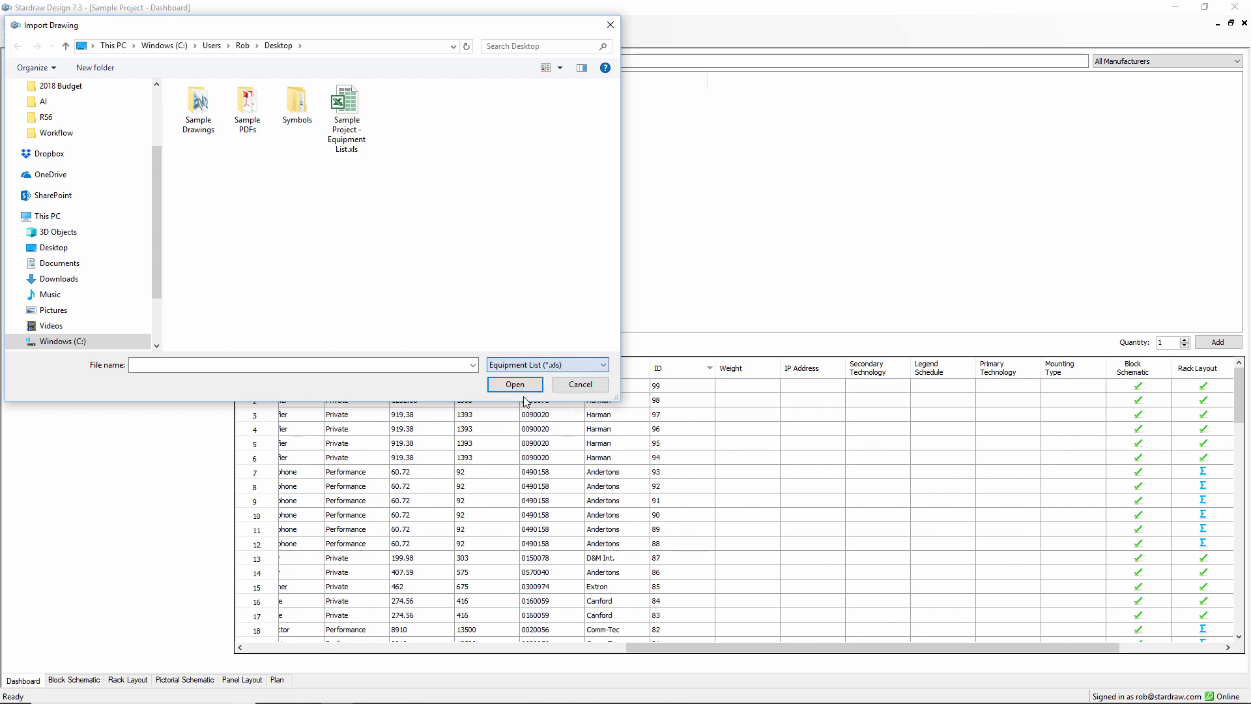
pyautogui.click(345, 109)
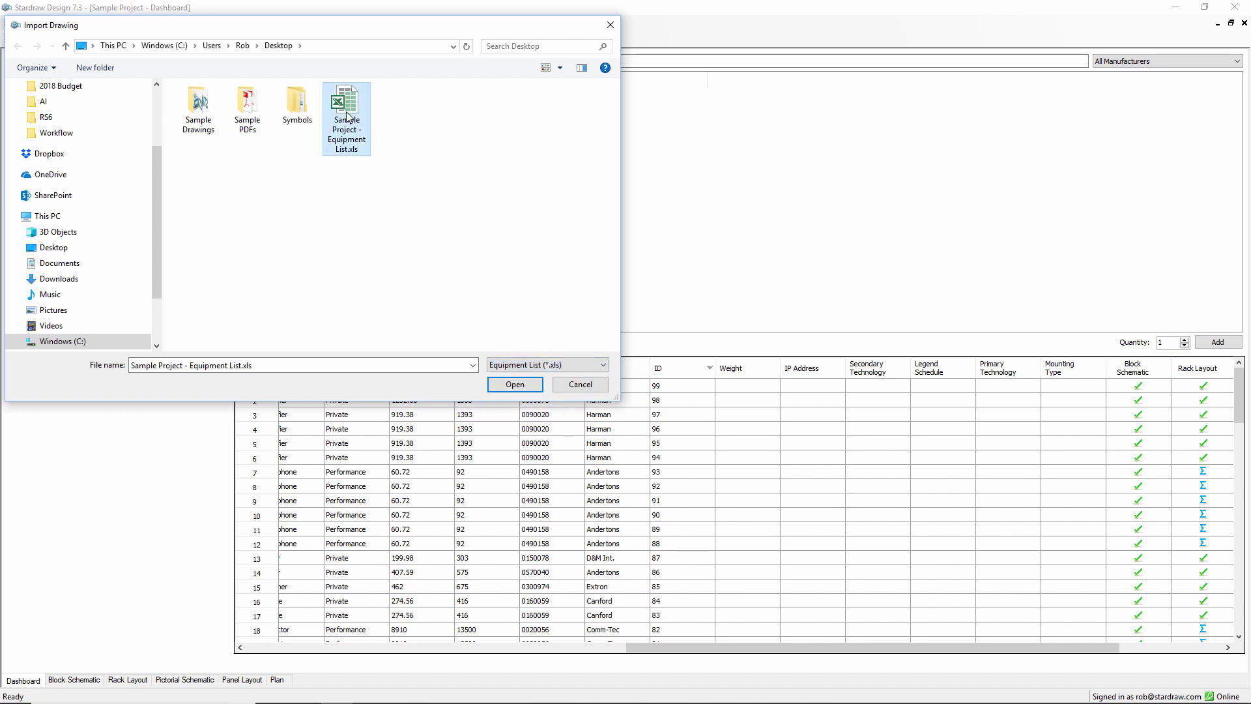
pyautogui.click(515, 384)
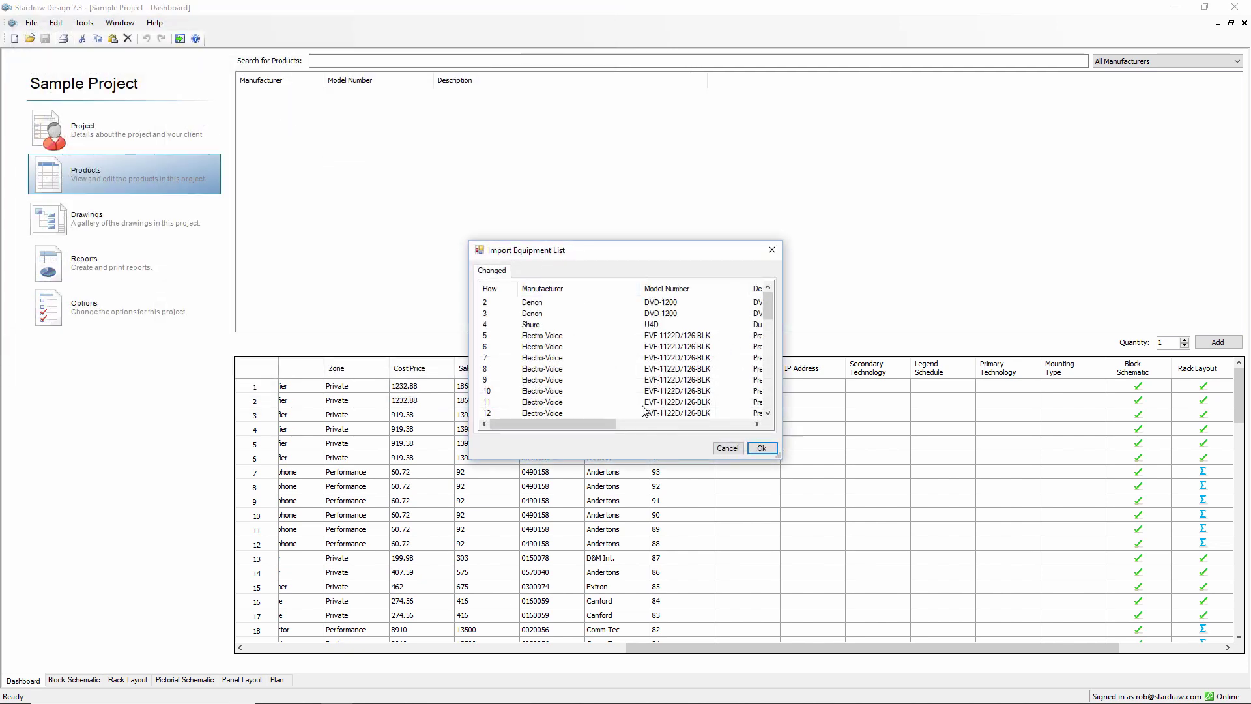
# - Review the imported IP address changes and accept them with Ok
pyautogui.moveTo(613, 424); pyautogui.dragTo(766, 436)
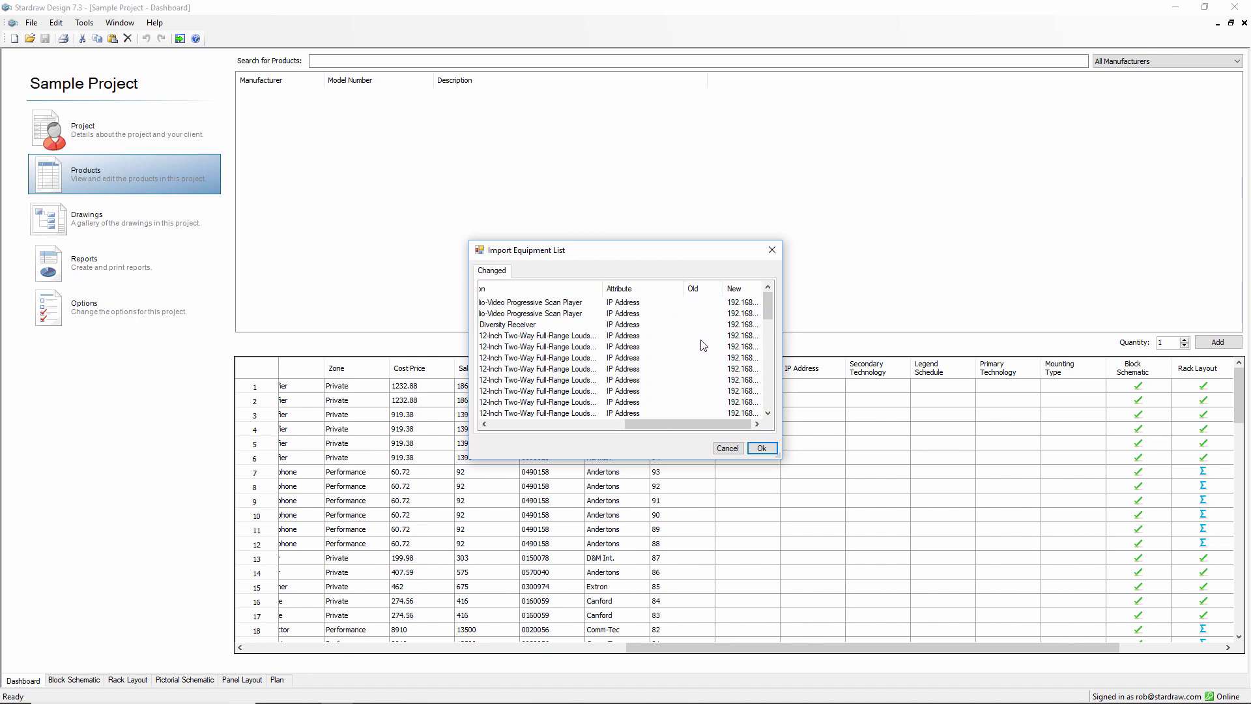
pyautogui.click(762, 449)
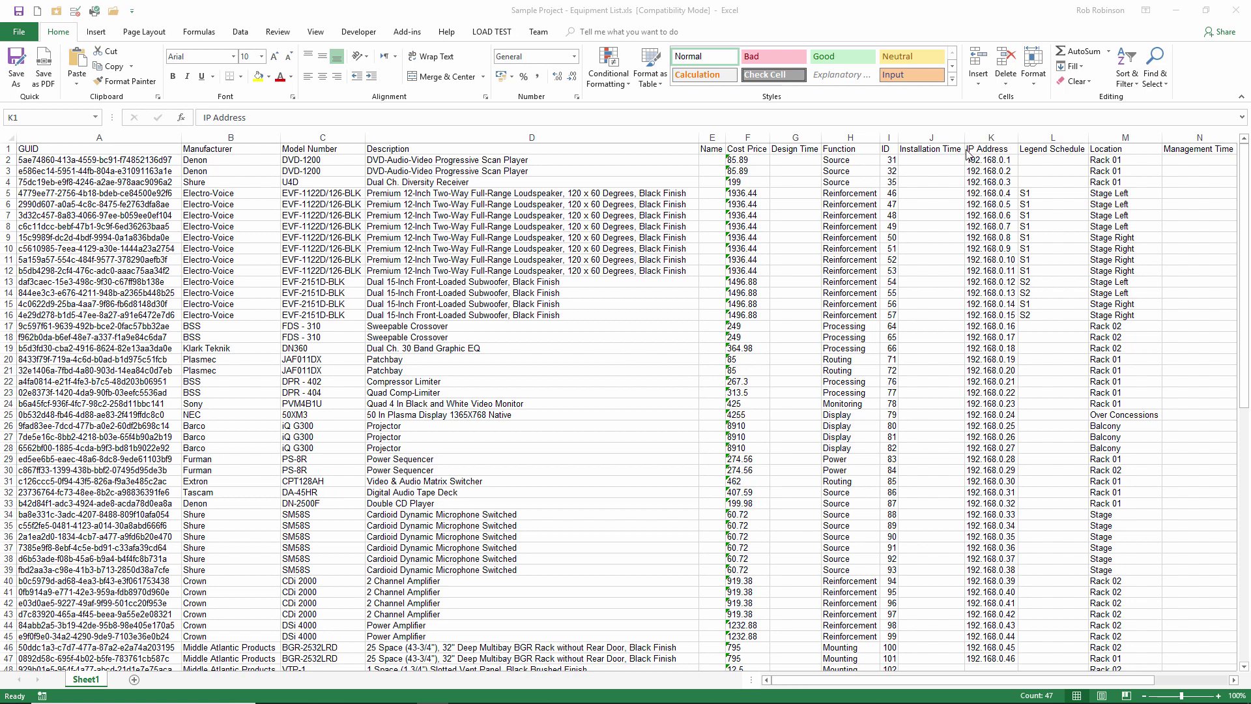
# - Insert a new column K before IP Address headed 'Installer'
pyautogui.rightClick(1000, 140)
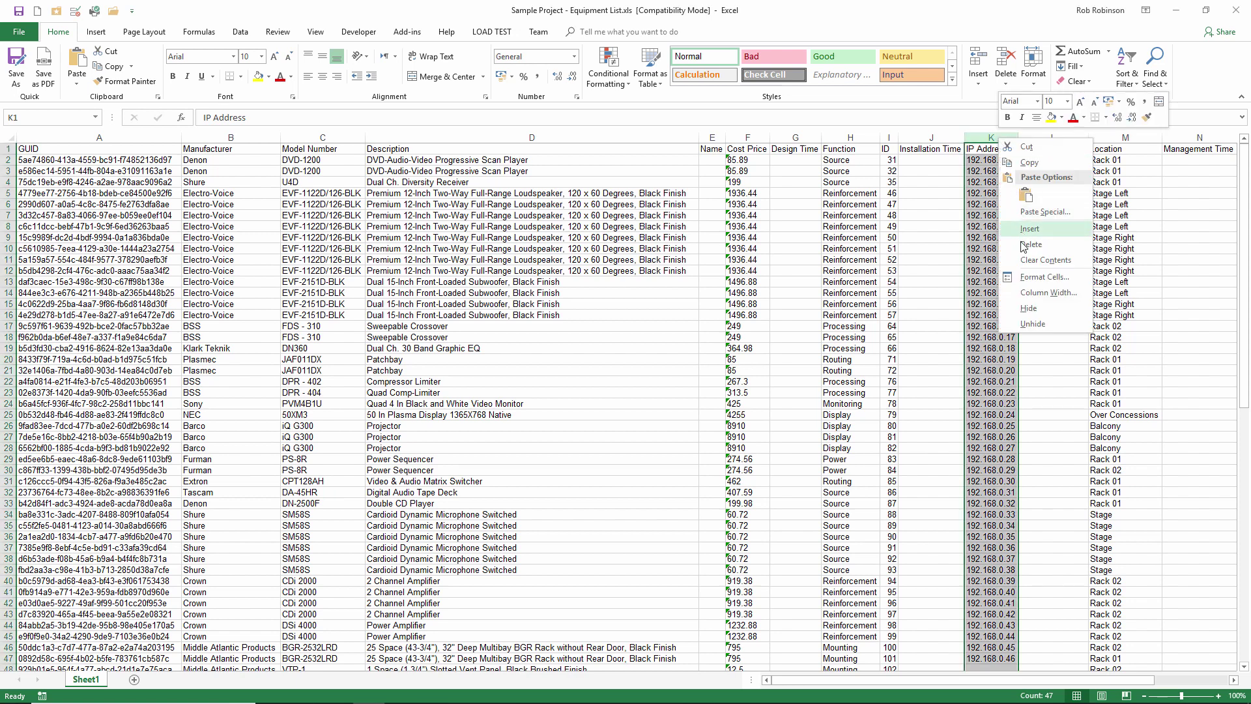
pyautogui.click(1029, 229)
pyautogui.click(1003, 149)
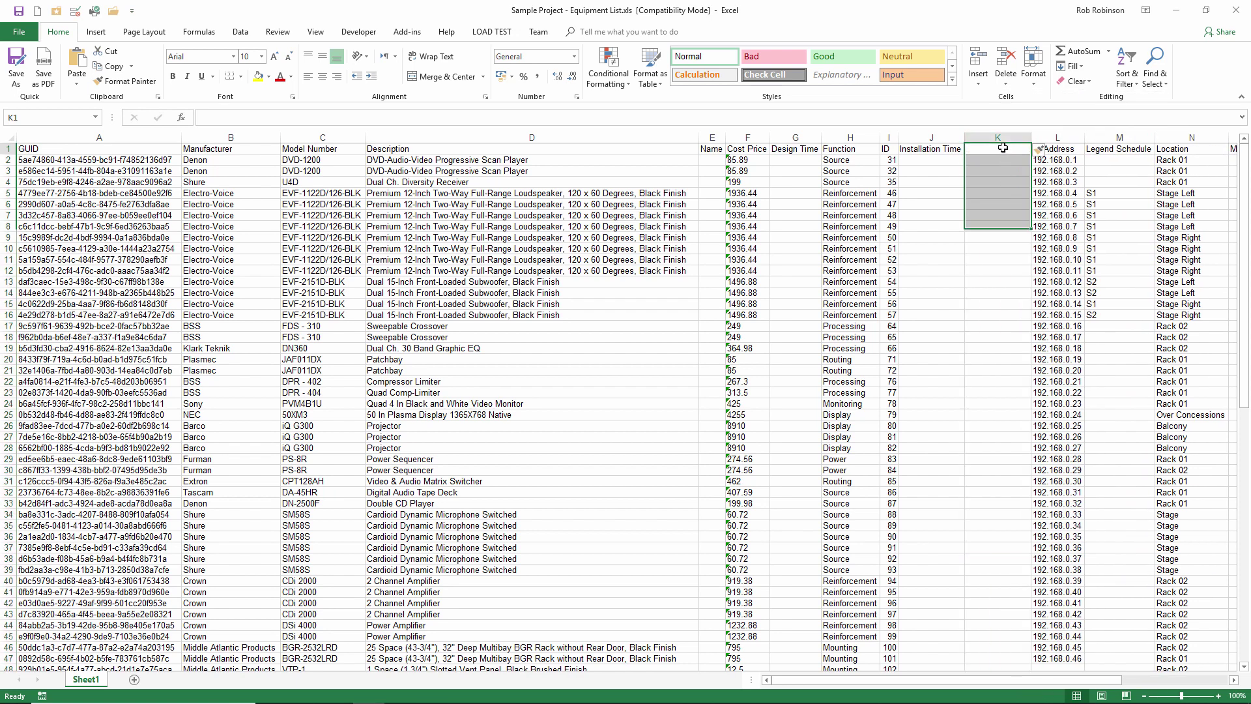
pyautogui.write('Insta')
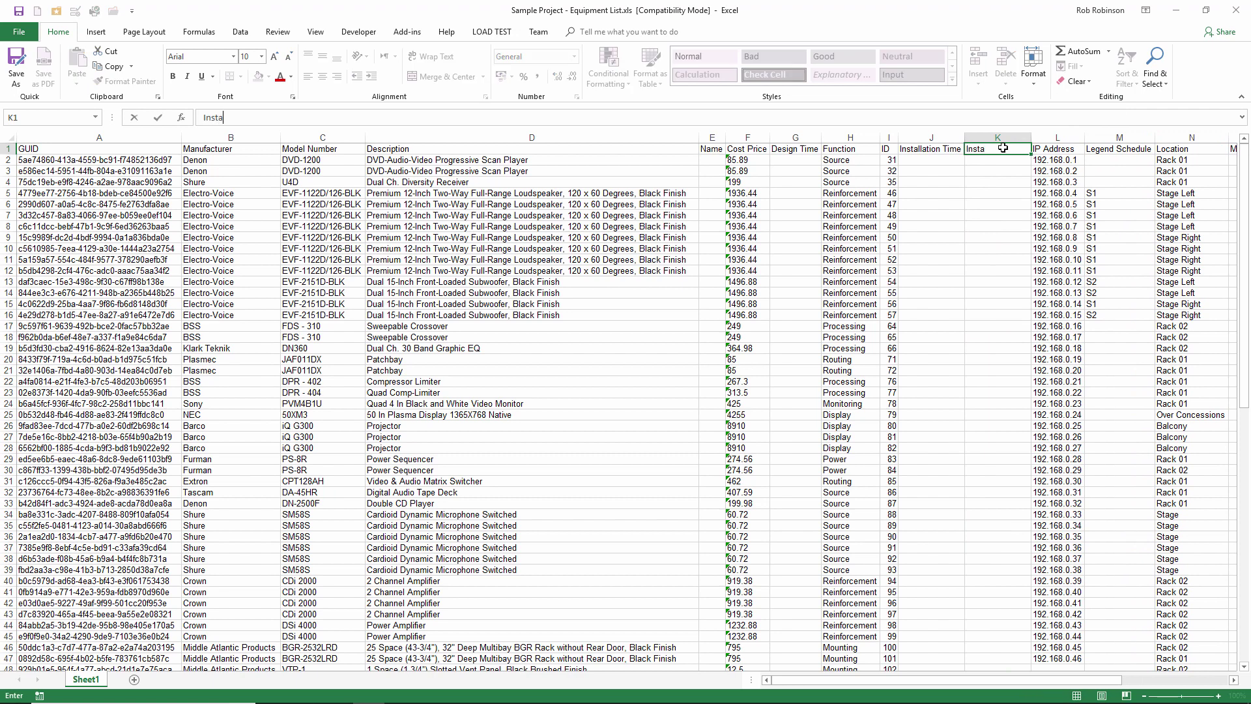
pyautogui.write('ller')
pyautogui.press('Return')
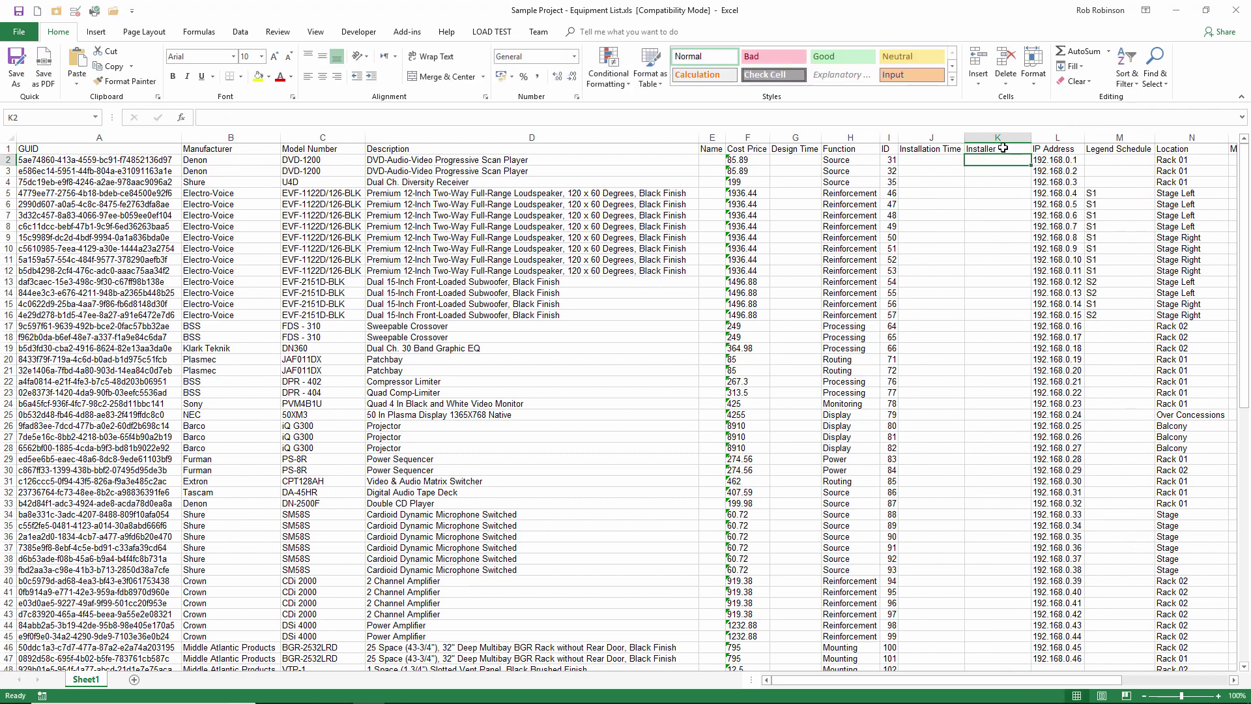
# - Enter one installer's name for rows 2–28 and a second installer's name for rows 29–47
pyautogui.write('Joe')
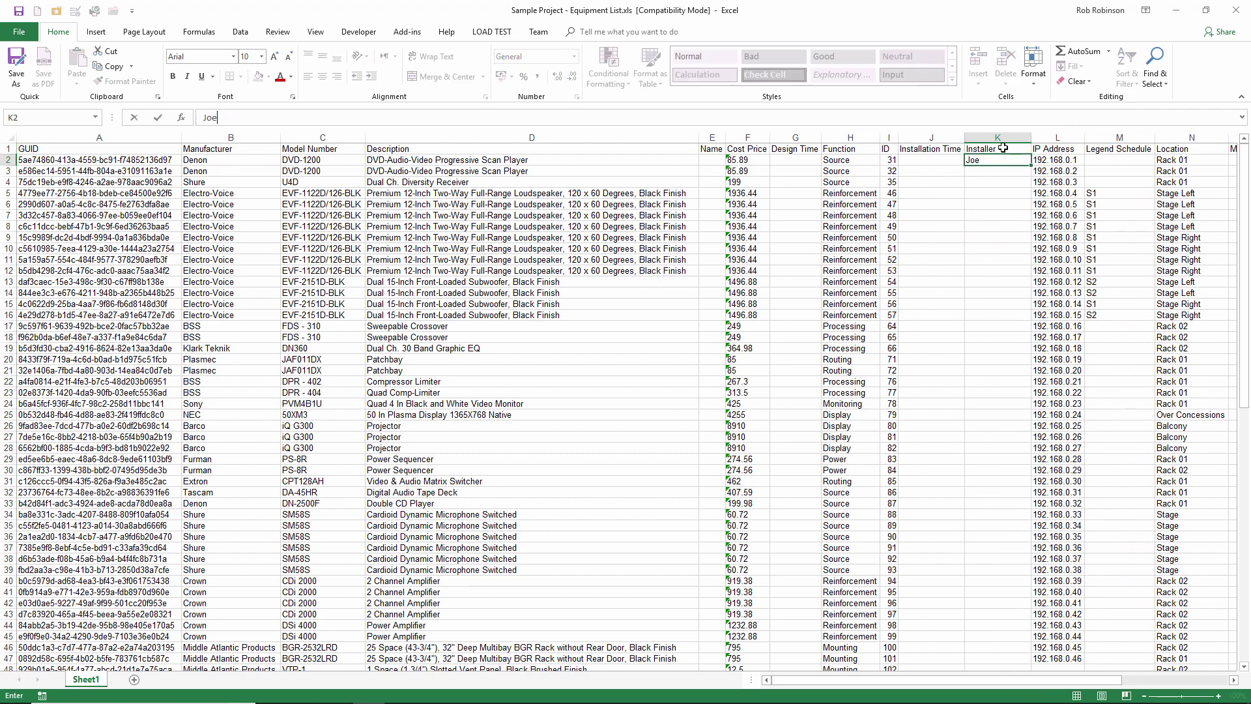
pyautogui.click(1024, 163)
pyautogui.moveTo(1031, 165); pyautogui.dragTo(1008, 450)
pyautogui.click(1008, 461)
pyautogui.write('Bill')
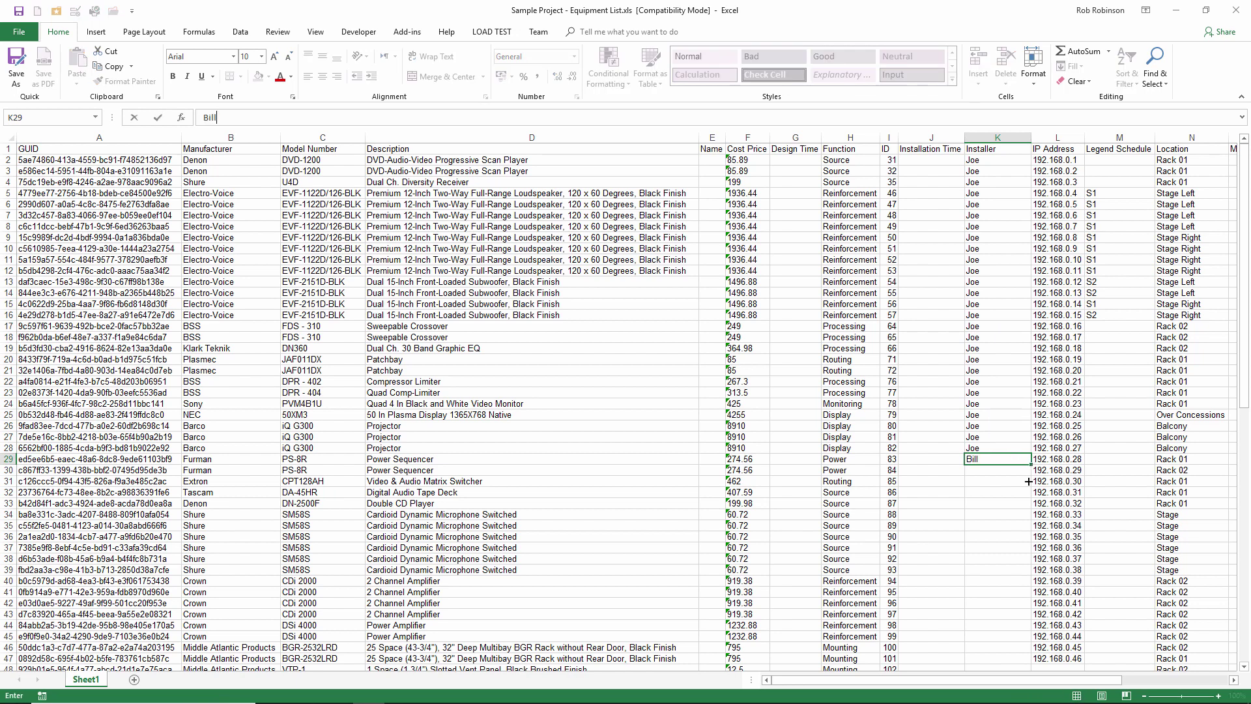
pyautogui.moveTo(1030, 464); pyautogui.dragTo(1018, 667)
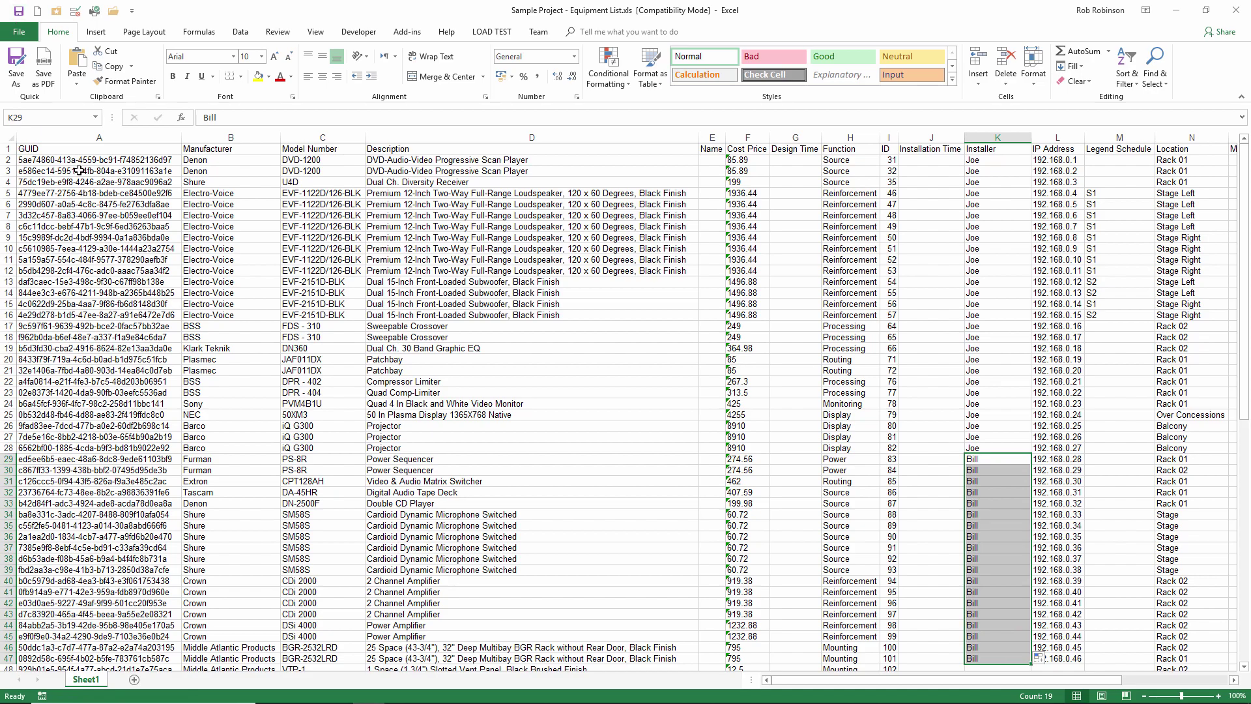
# - Re-import Sample Project - Equipment List.xls into the Stardraw project
pyautogui.click(338, 691)
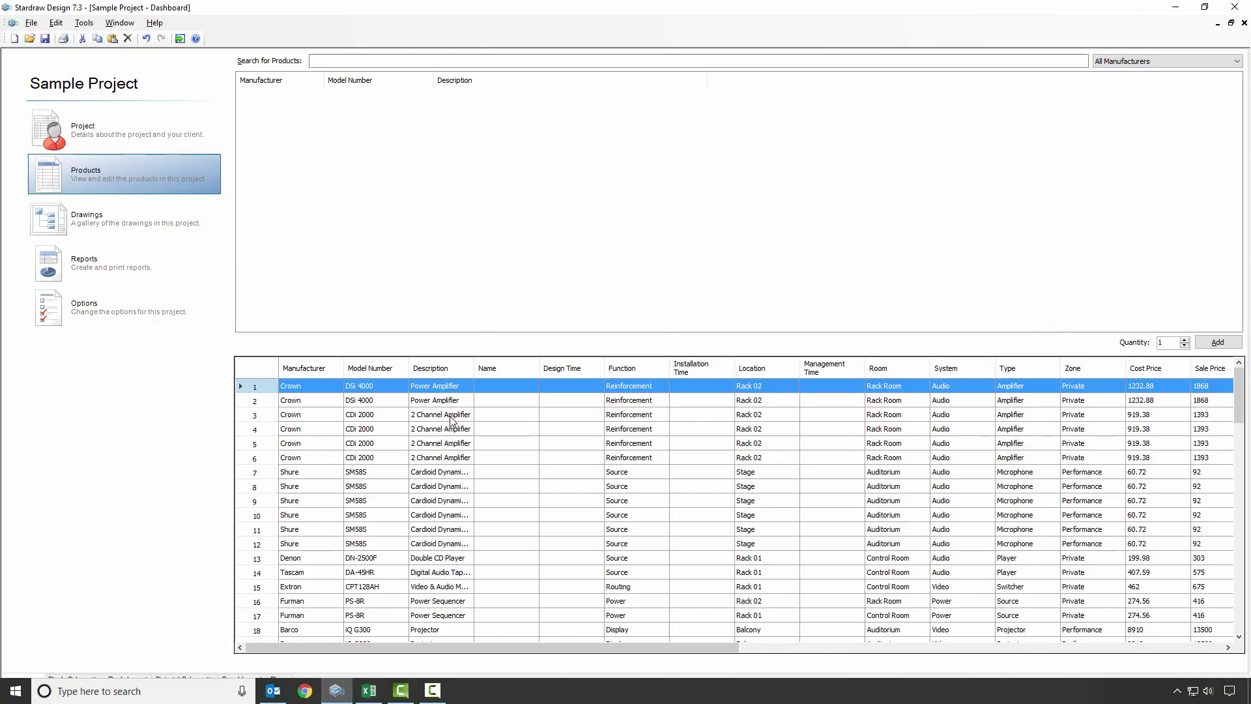
pyautogui.click(32, 23)
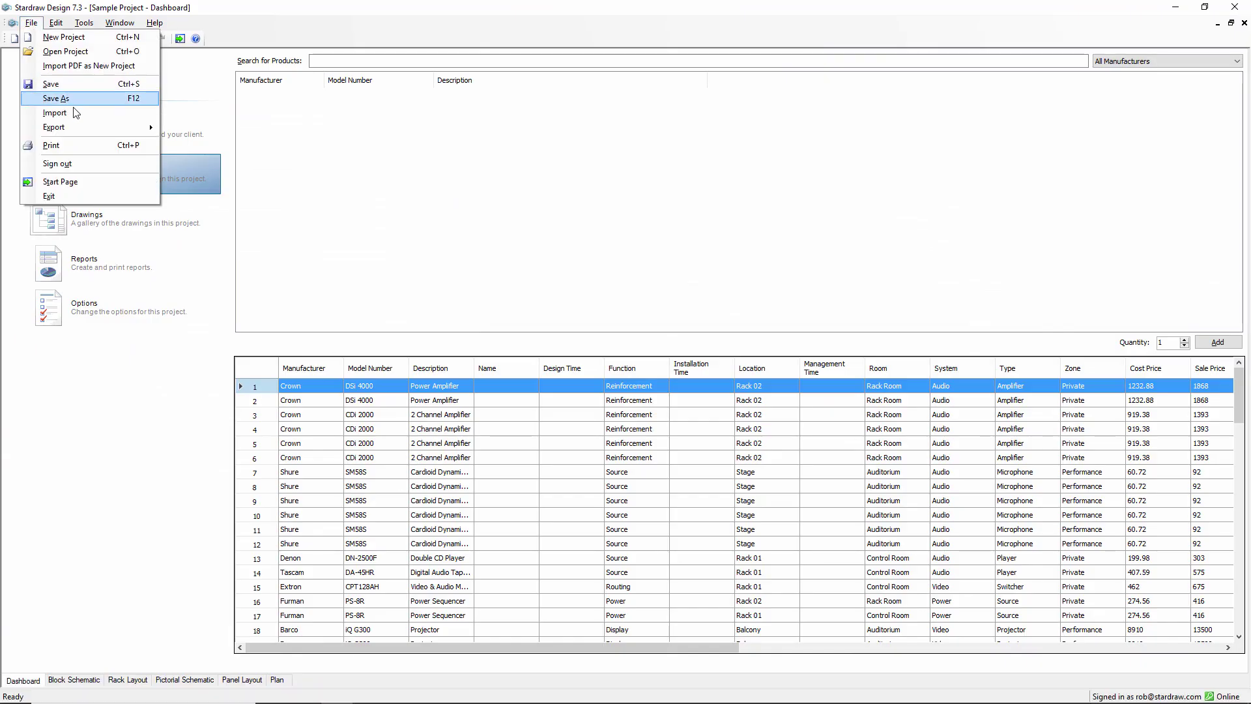
pyautogui.click(55, 113)
pyautogui.click(342, 130)
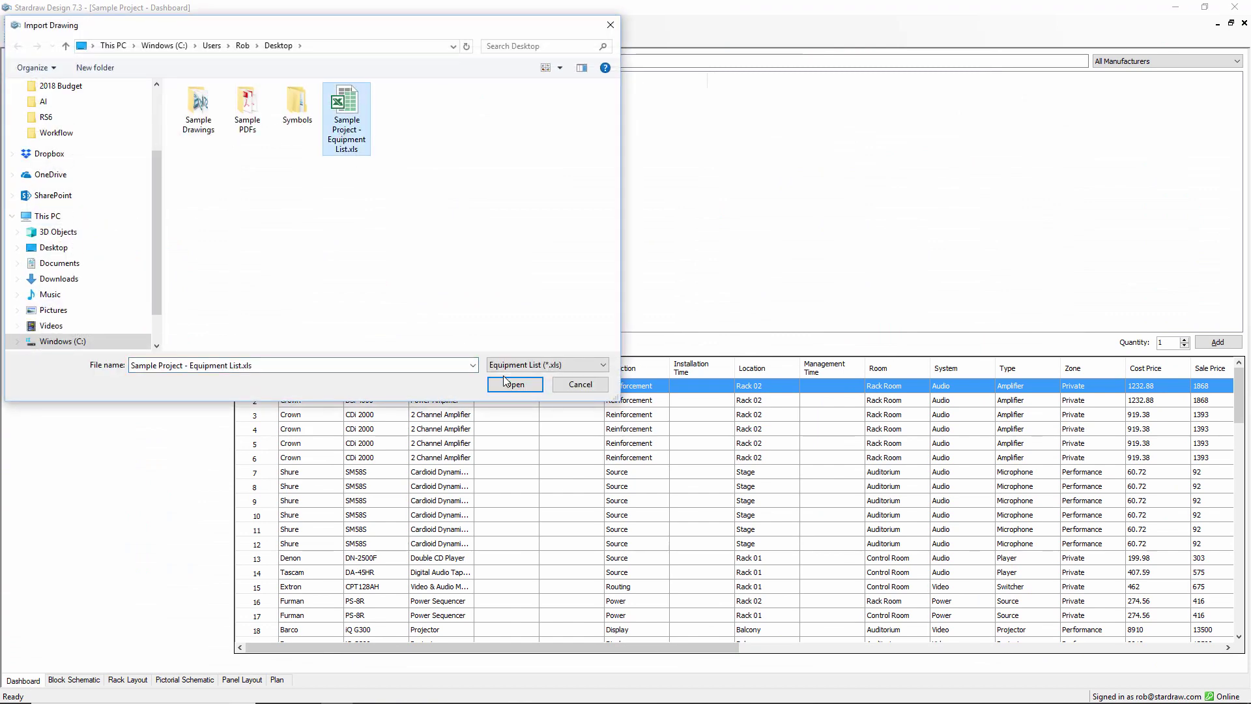
pyautogui.click(512, 385)
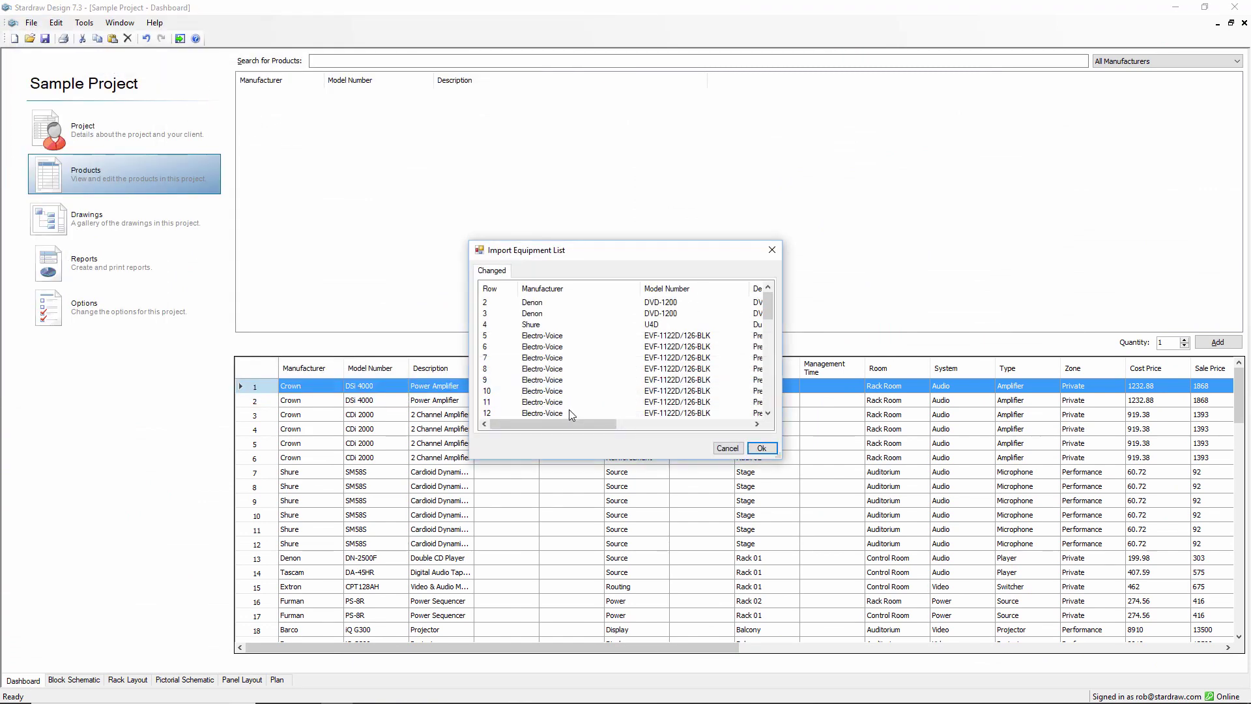
# - Review the listed Installer changes and accept them
pyautogui.moveTo(558, 423); pyautogui.dragTo(735, 433)
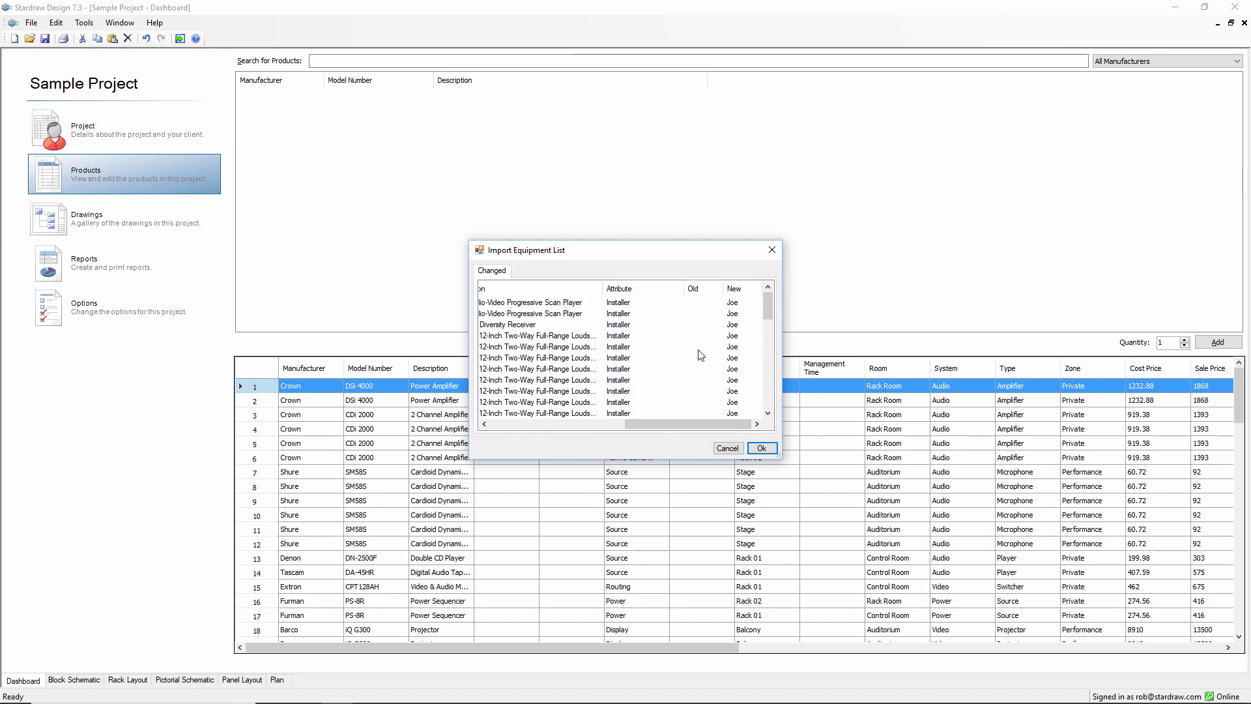
pyautogui.moveTo(769, 304); pyautogui.dragTo(760, 330)
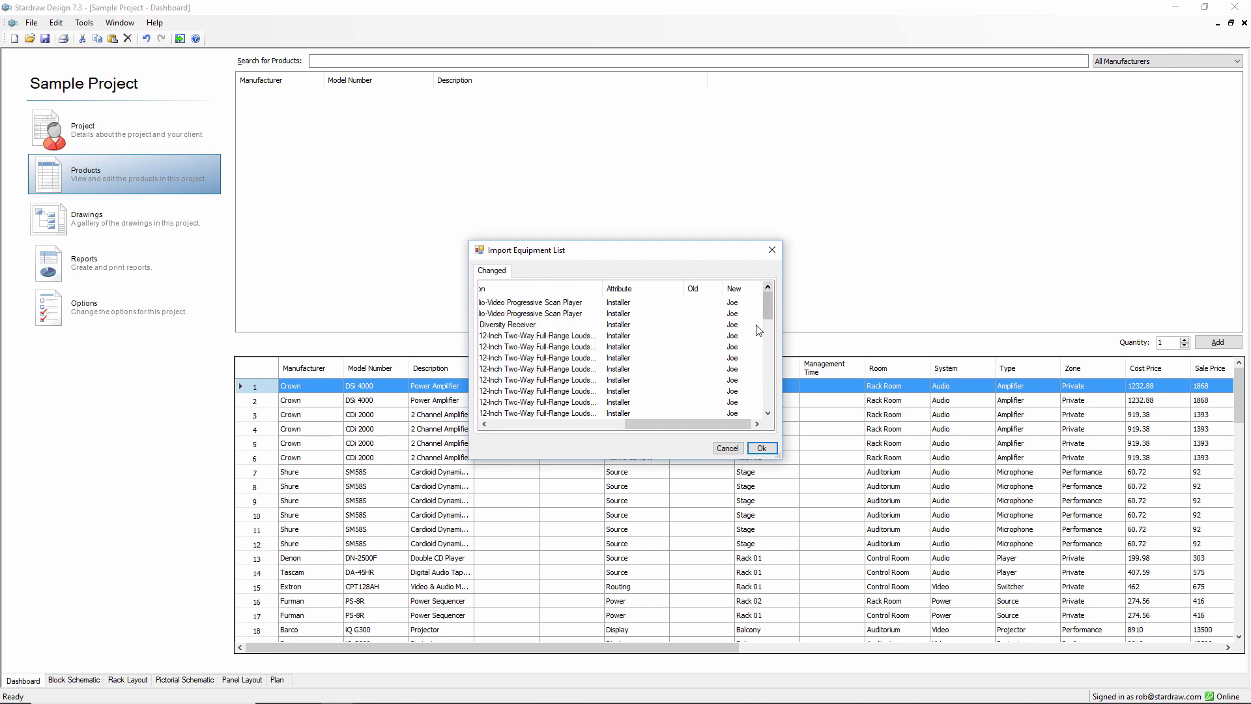
pyautogui.click(761, 448)
pyautogui.moveTo(709, 647); pyautogui.dragTo(1196, 647)
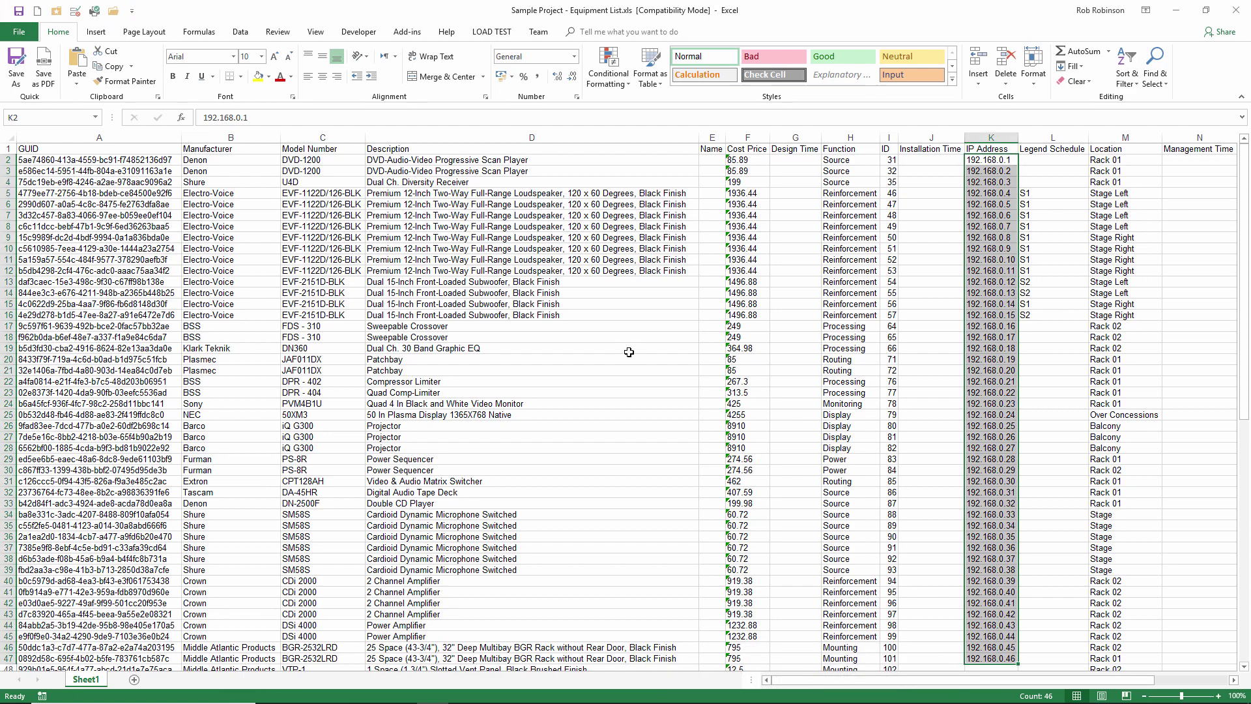
# - Copy the Crown amplifier cells B42:D45 and paste them into B89:D92
pyautogui.moveTo(1245, 262); pyautogui.dragTo(1209, 525)
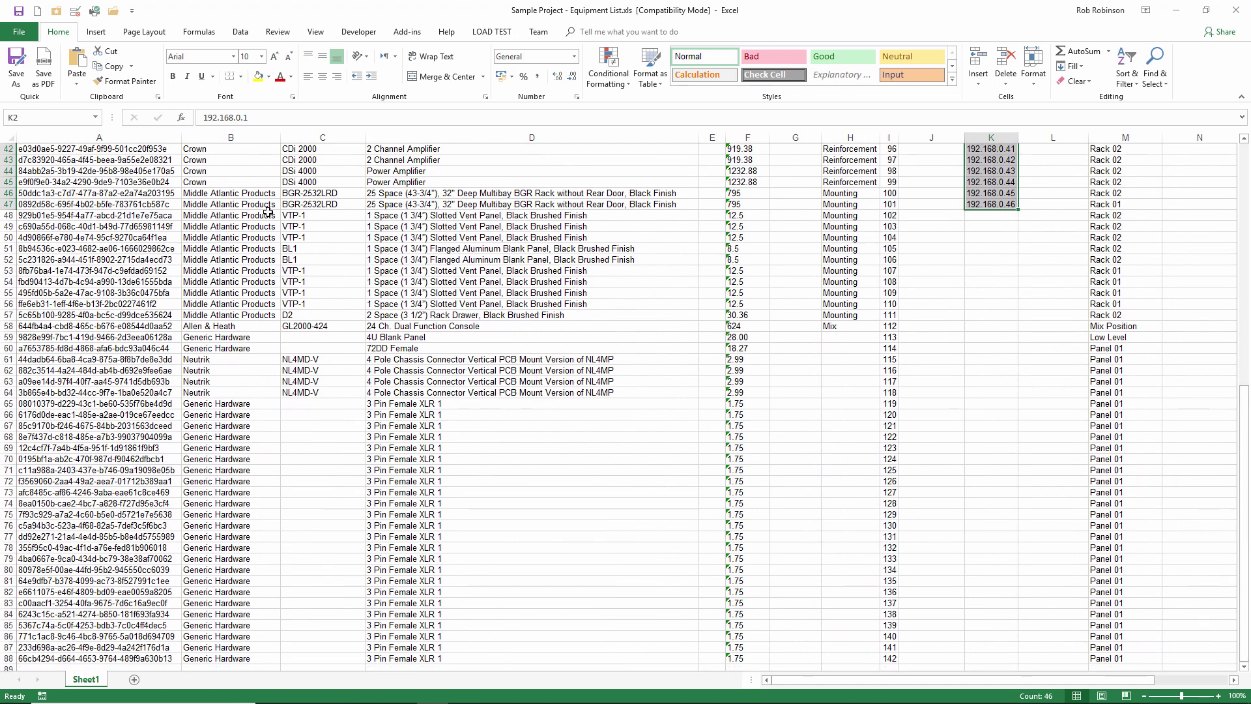
pyautogui.moveTo(214, 148); pyautogui.dragTo(392, 185)
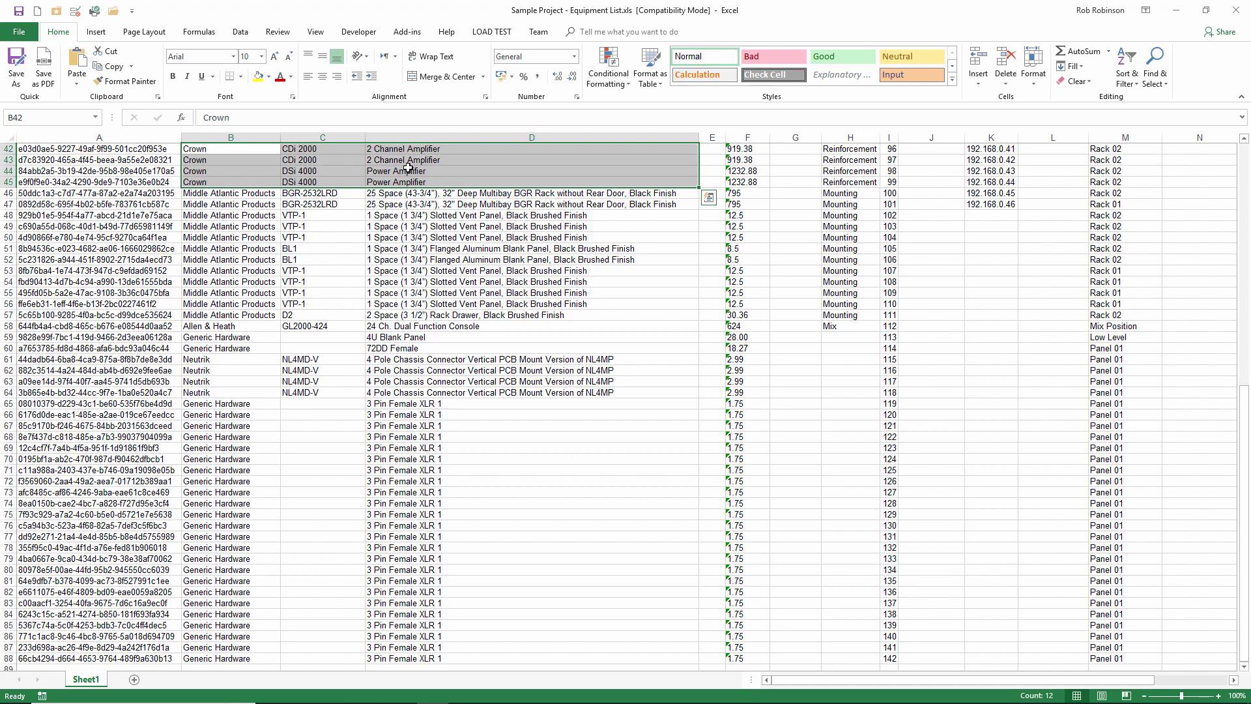
pyautogui.hotkey('ctrl', 'c')
pyautogui.scroll(-6, 311, 271)
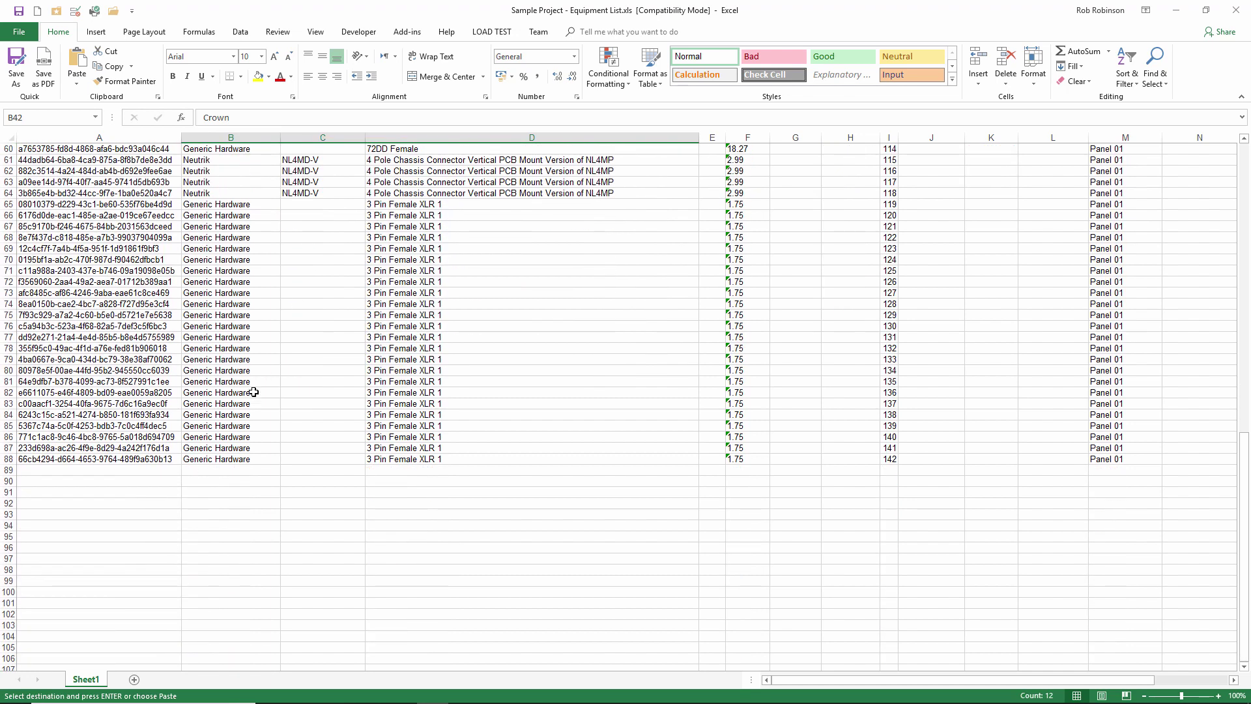
pyautogui.click(228, 470)
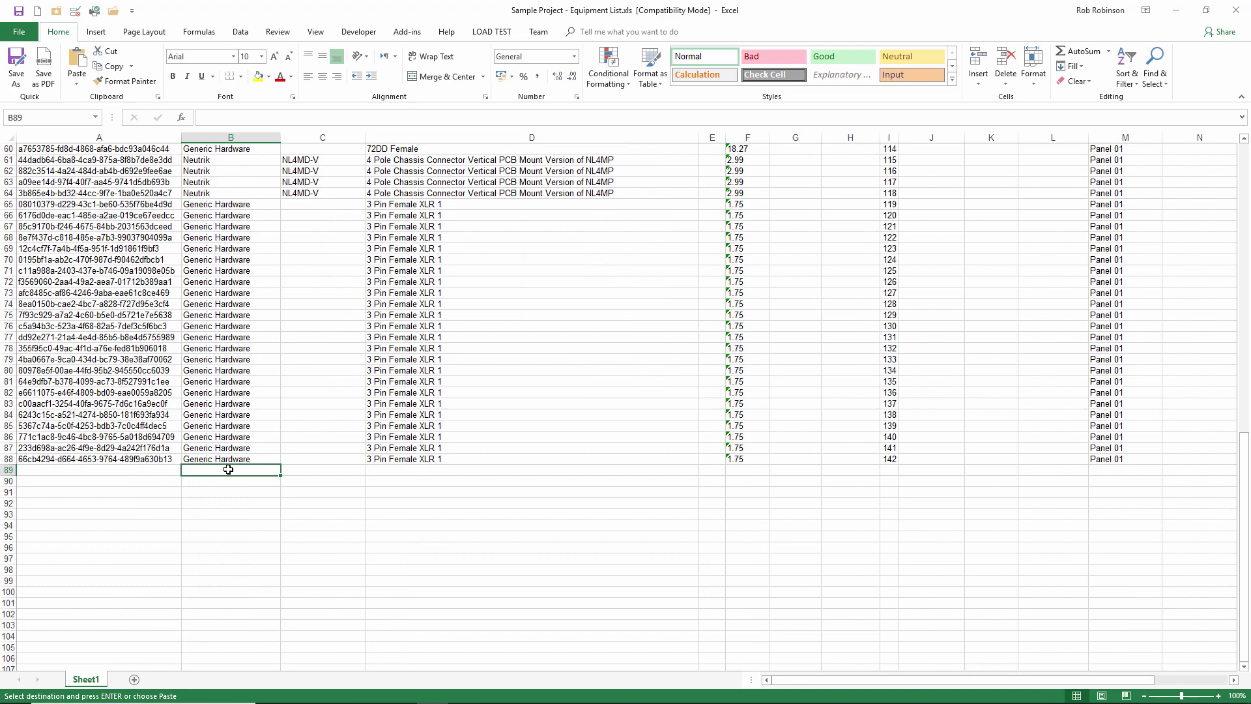
pyautogui.hotkey('ctrl', 'v')
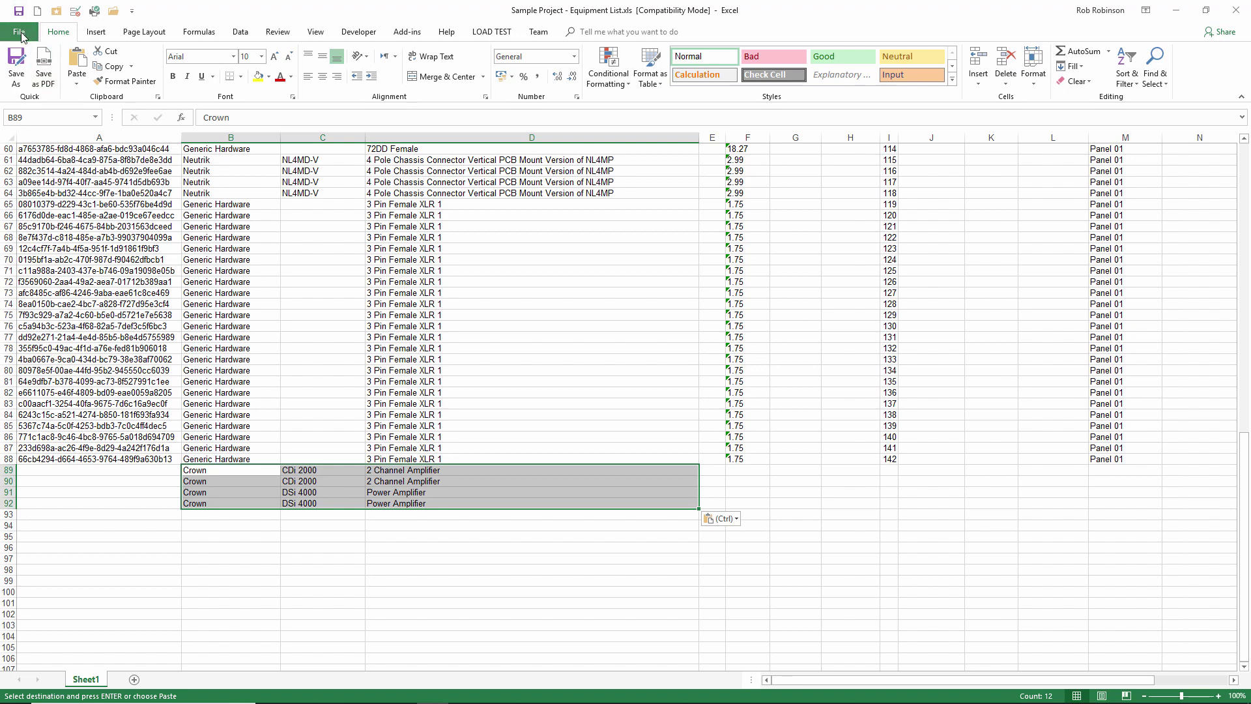
pyautogui.press('Escape')
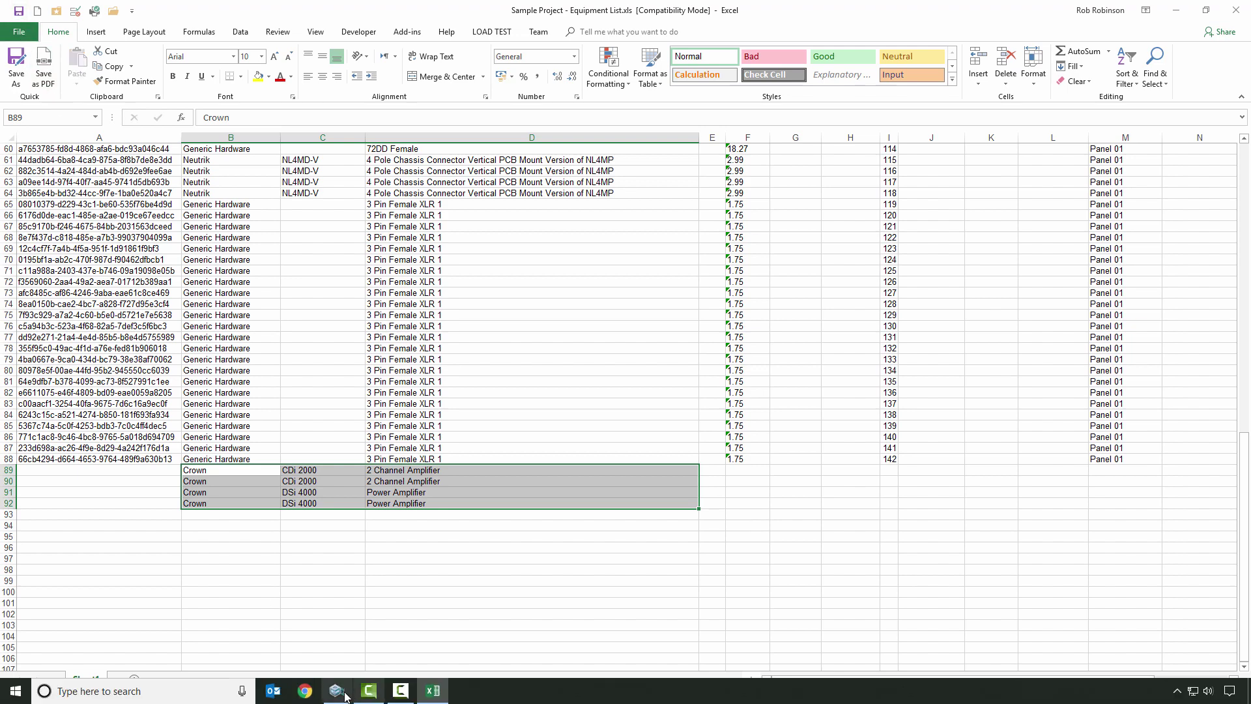
# - Import the equipment list again and accept the four added Crown amplifier rows
pyautogui.click(337, 690)
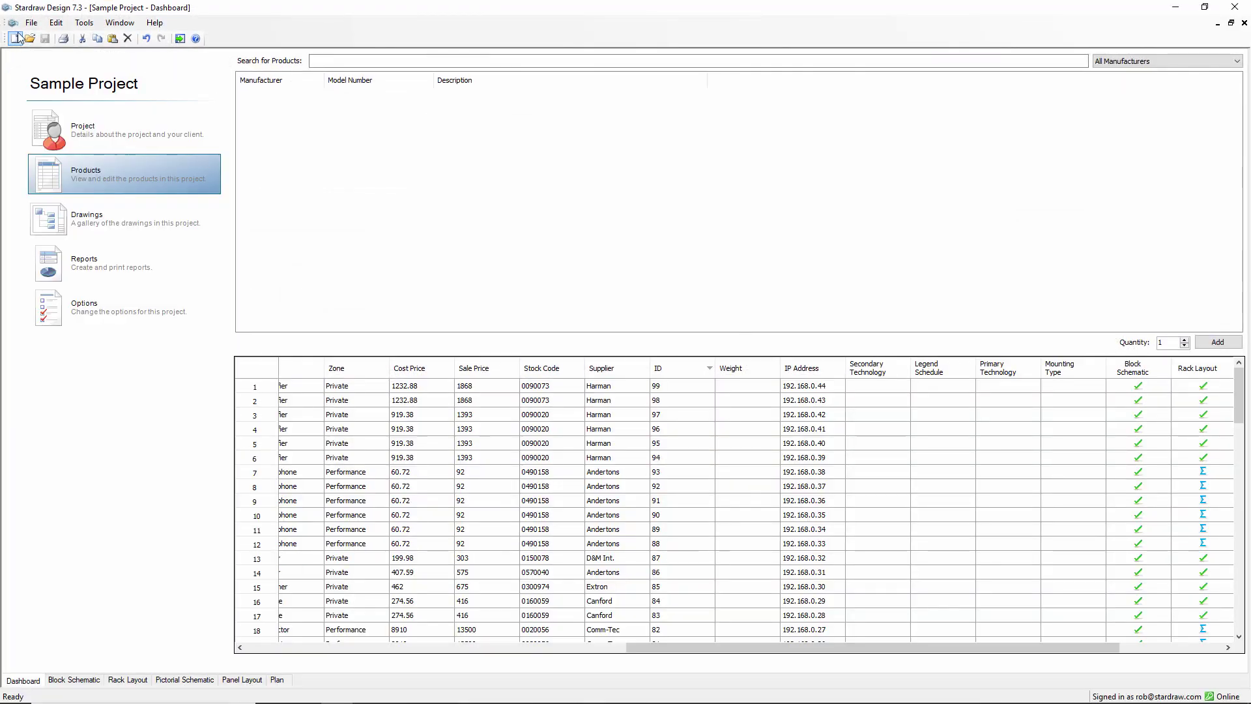
pyautogui.click(31, 24)
pyautogui.click(52, 113)
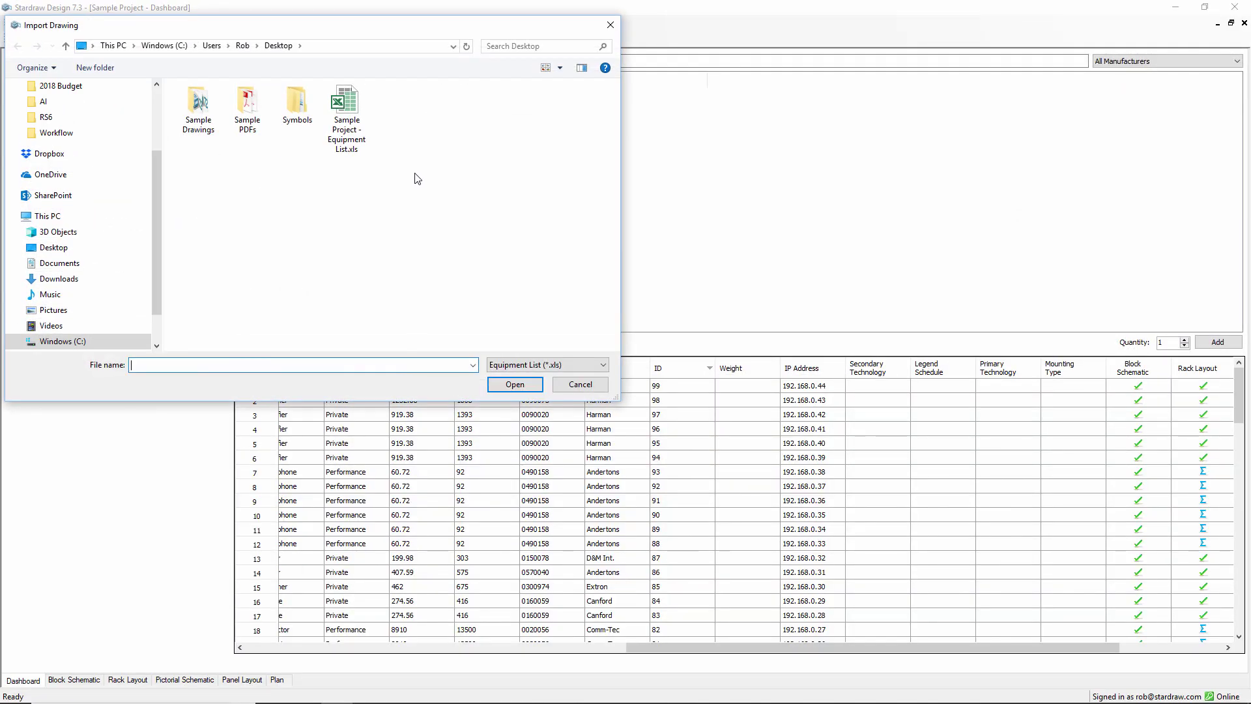
pyautogui.doubleClick(357, 153)
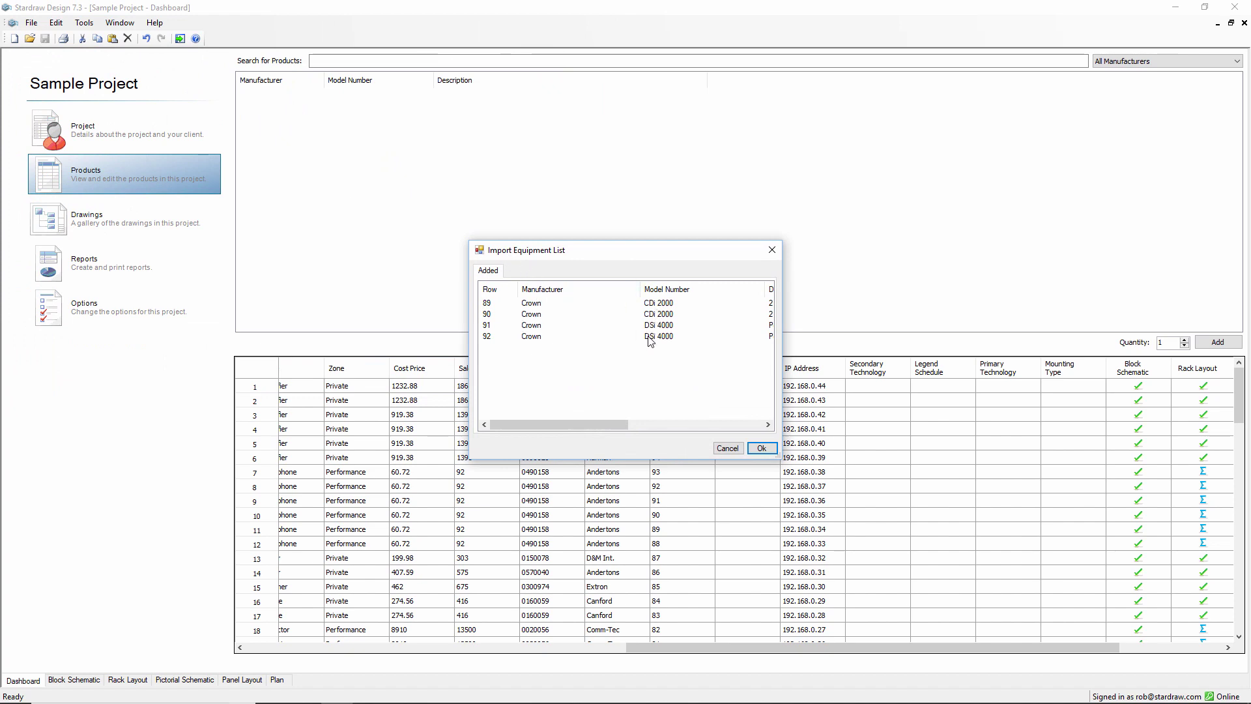
pyautogui.moveTo(603, 425); pyautogui.dragTo(554, 417)
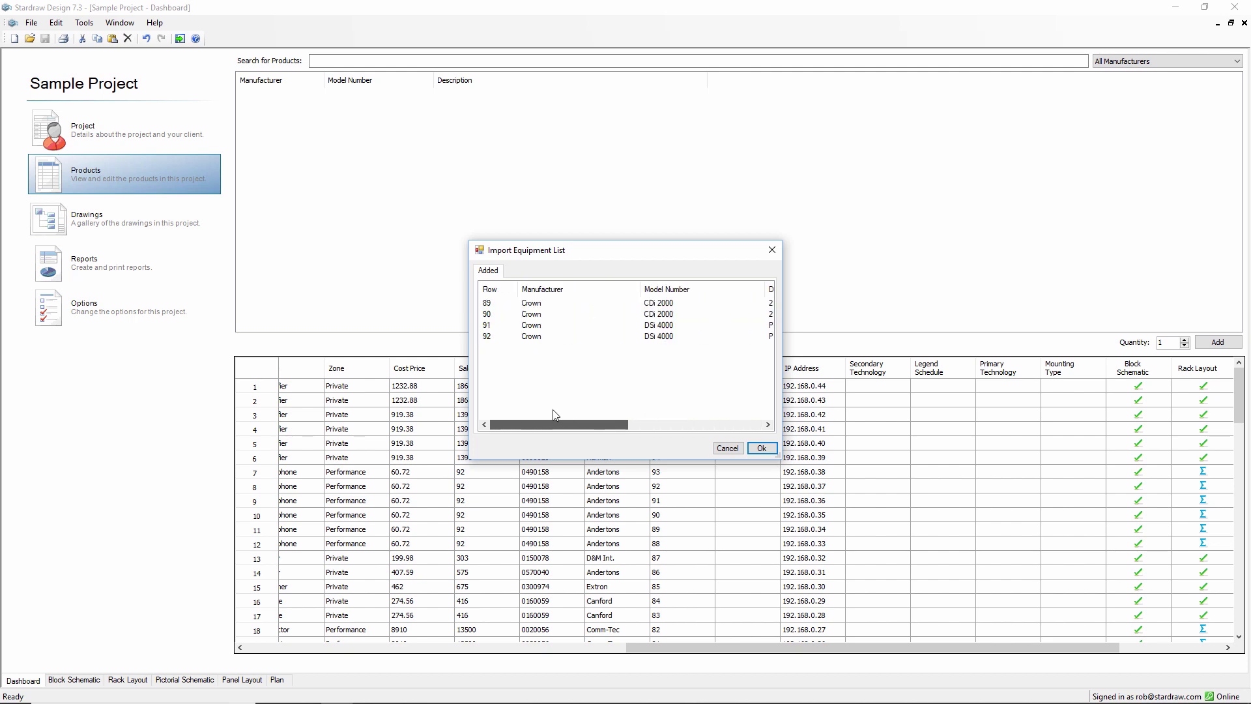
pyautogui.click(762, 448)
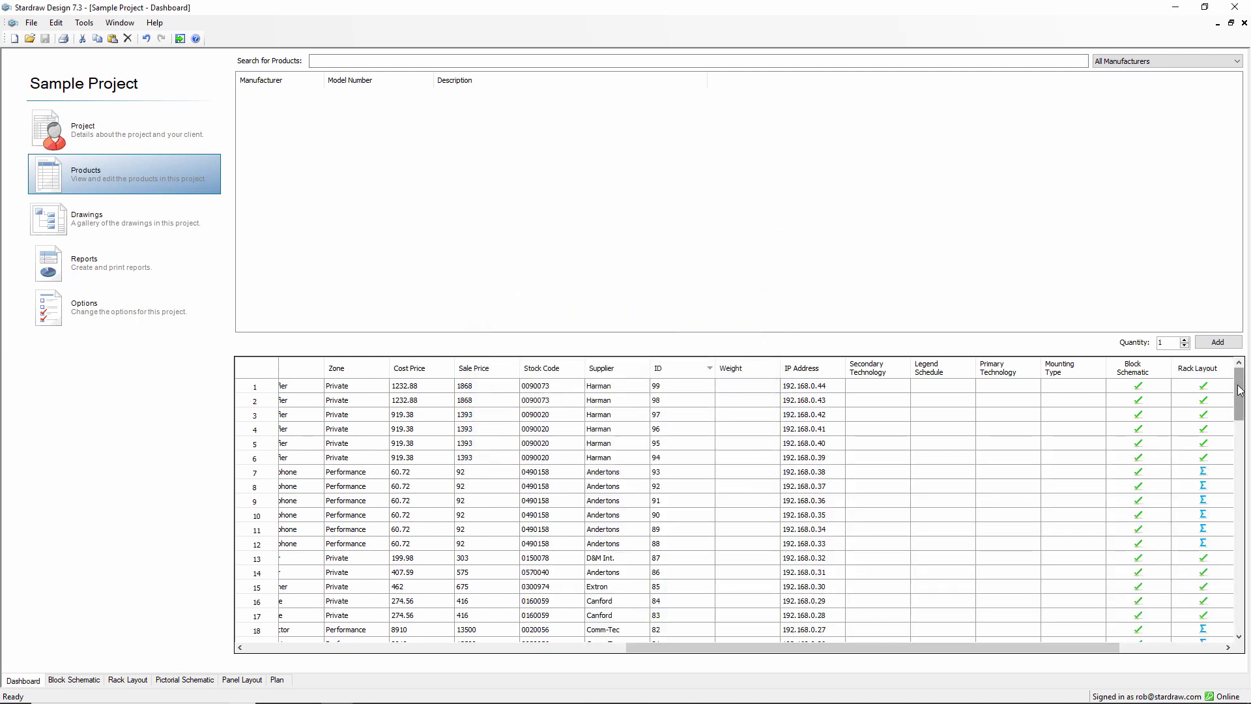
# - Switch to the Block Schematic drawing
pyautogui.moveTo(1240, 390); pyautogui.dragTo(1246, 606)
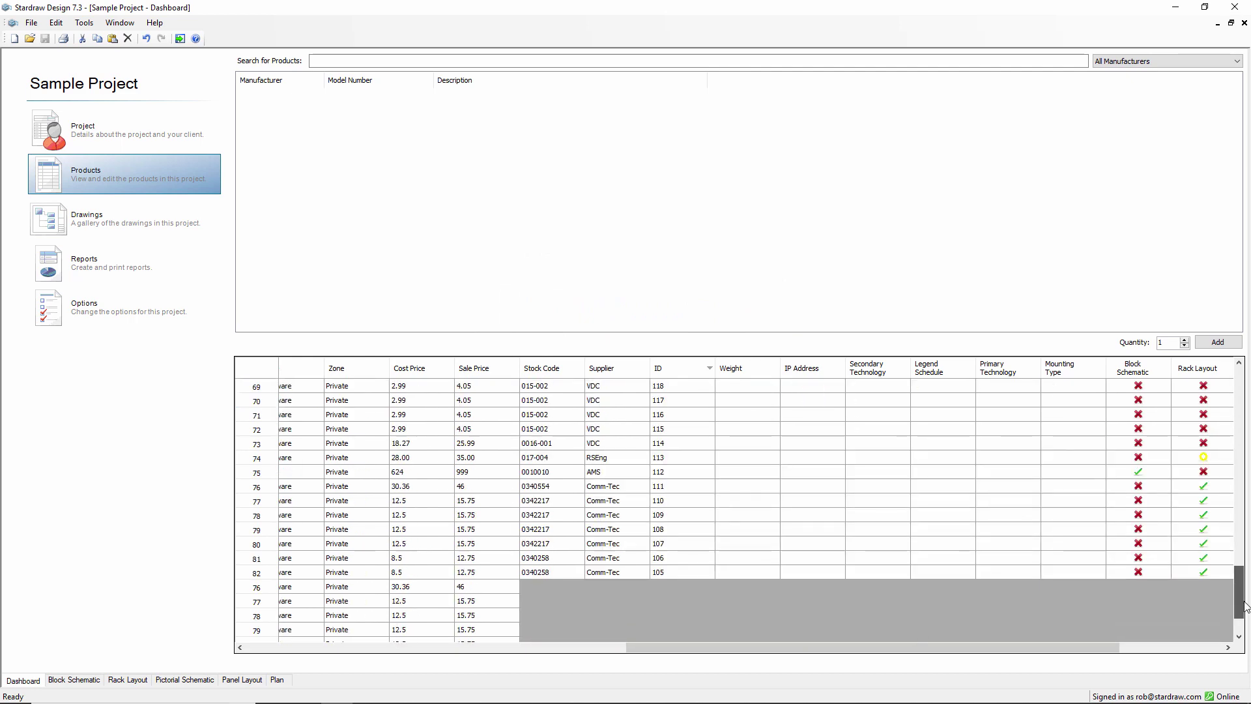
pyautogui.moveTo(847, 648); pyautogui.dragTo(435, 639)
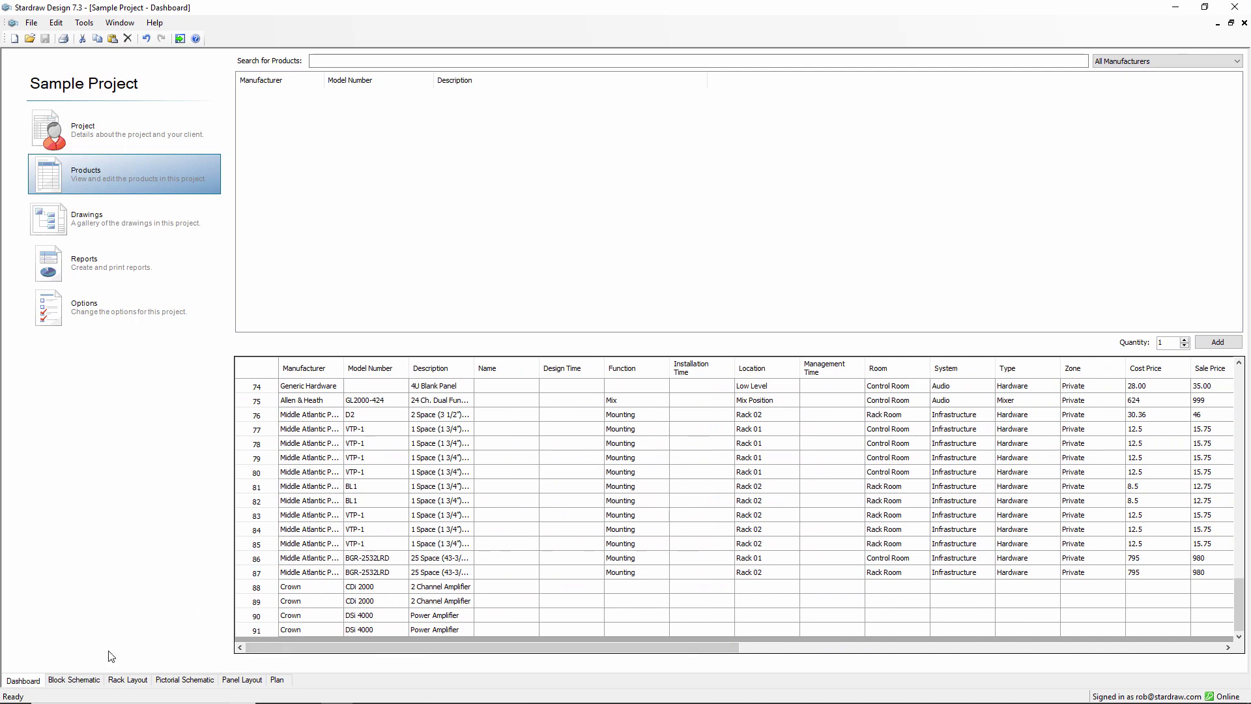
pyautogui.click(82, 680)
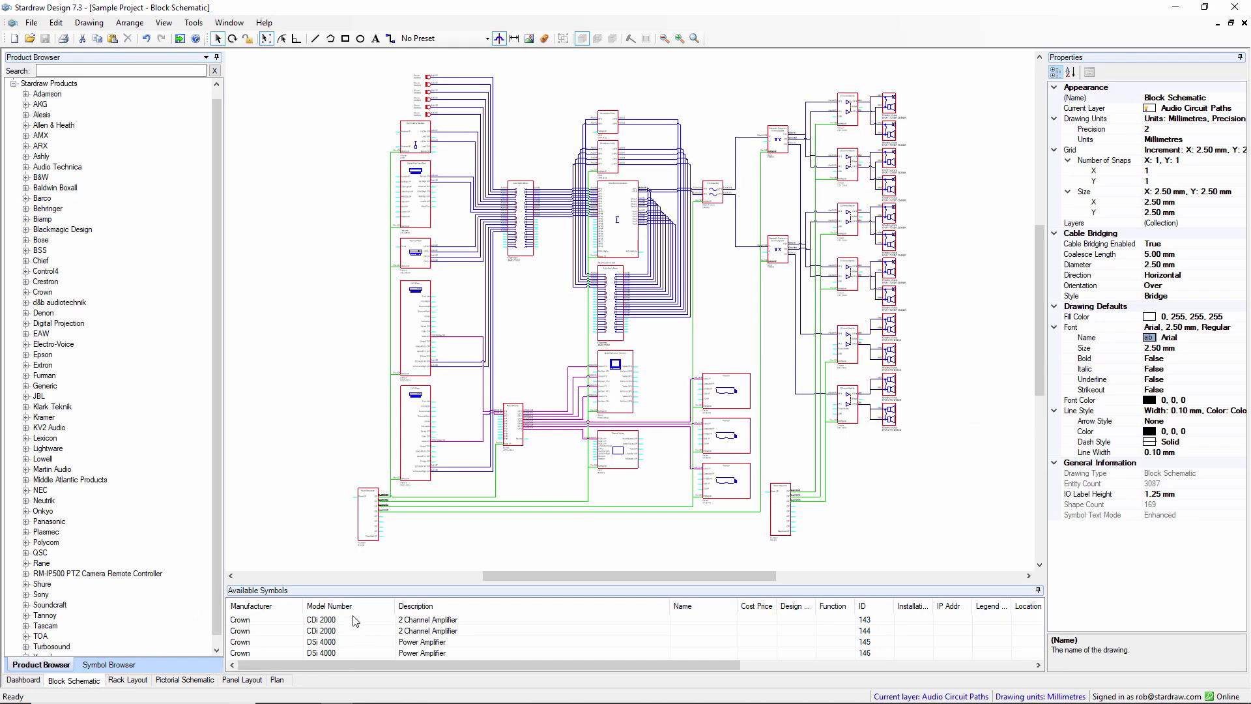
# - Place CDi 2000 amplifiers 143 and 144, stacked one above the other, left of the schematic
pyautogui.moveTo(245, 622); pyautogui.dragTo(294, 476)
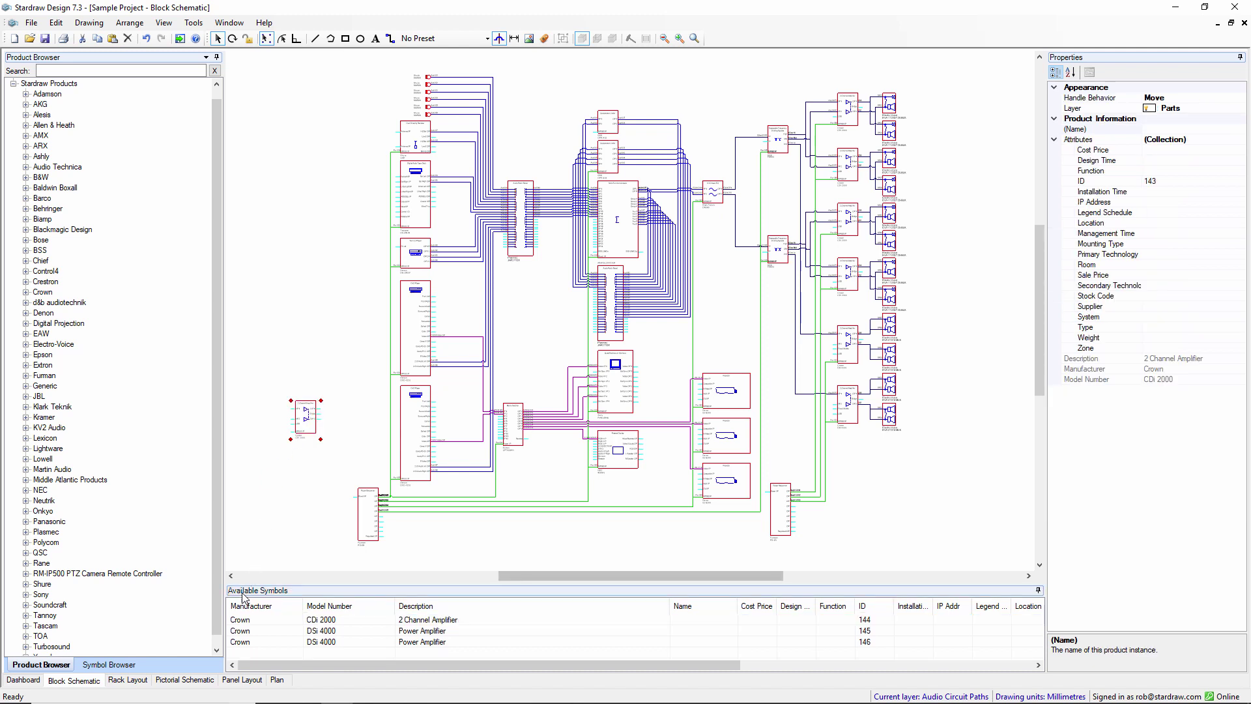
pyautogui.moveTo(245, 619); pyautogui.dragTo(286, 486)
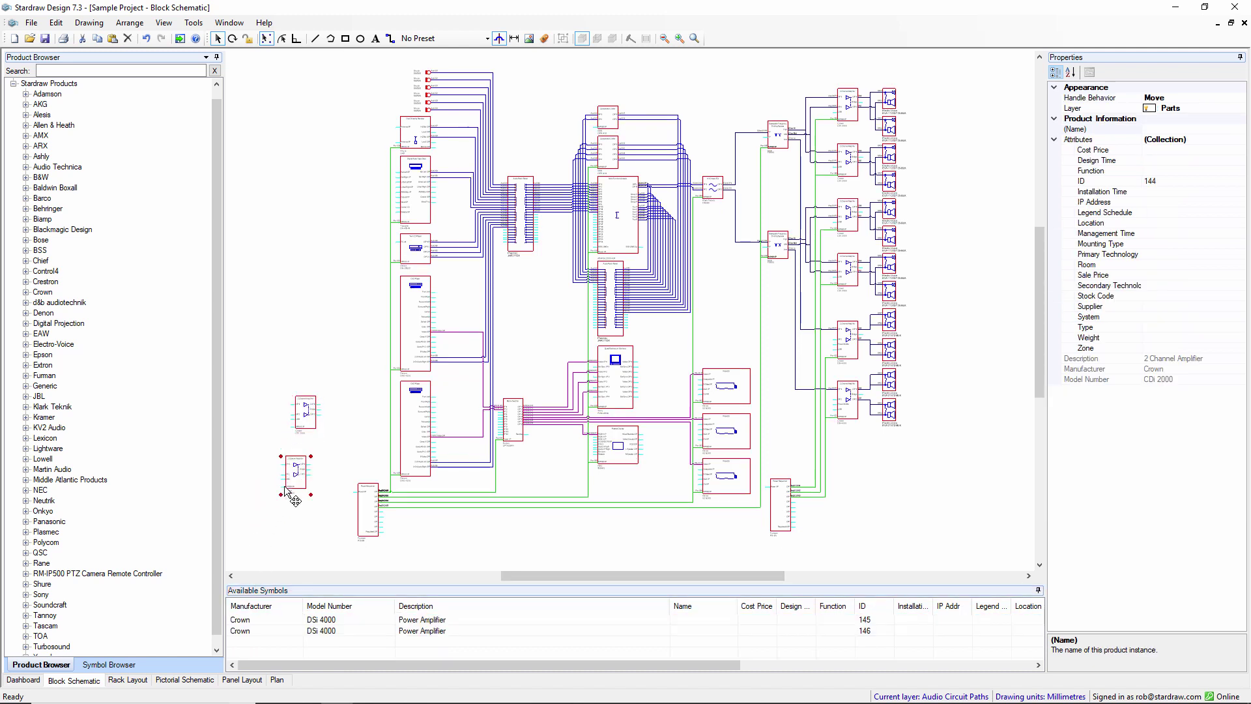